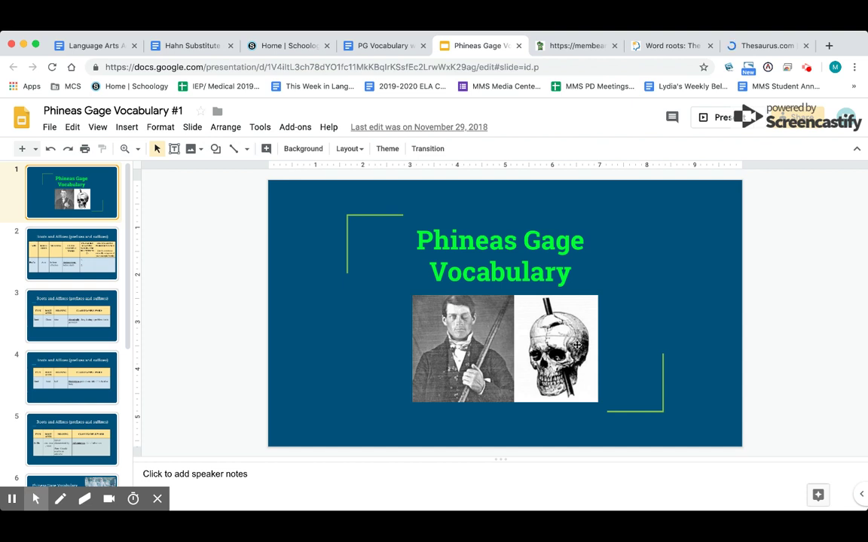
- Switch to Schoology and open the Language Arts course's assignments and assessments folder within Phineas Gage and Argumentative Writing
left_click(308, 54)
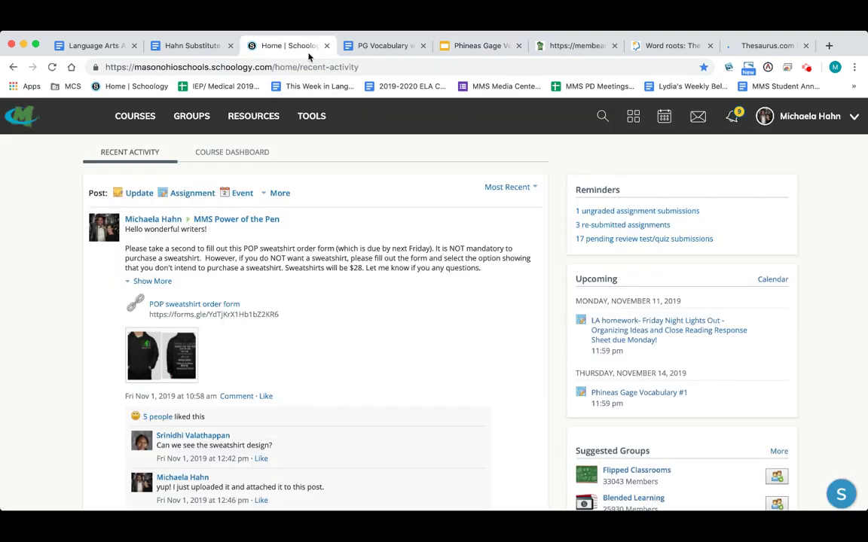
left_click(154, 129)
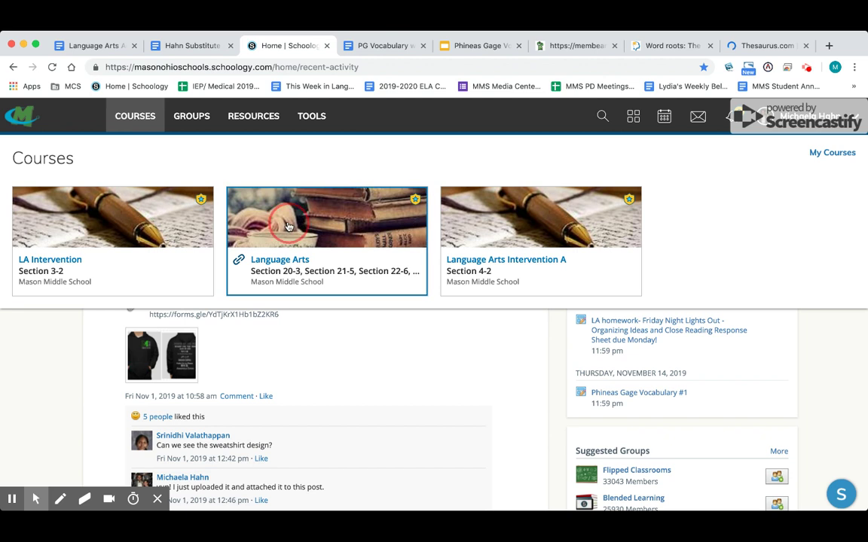
left_click(287, 226)
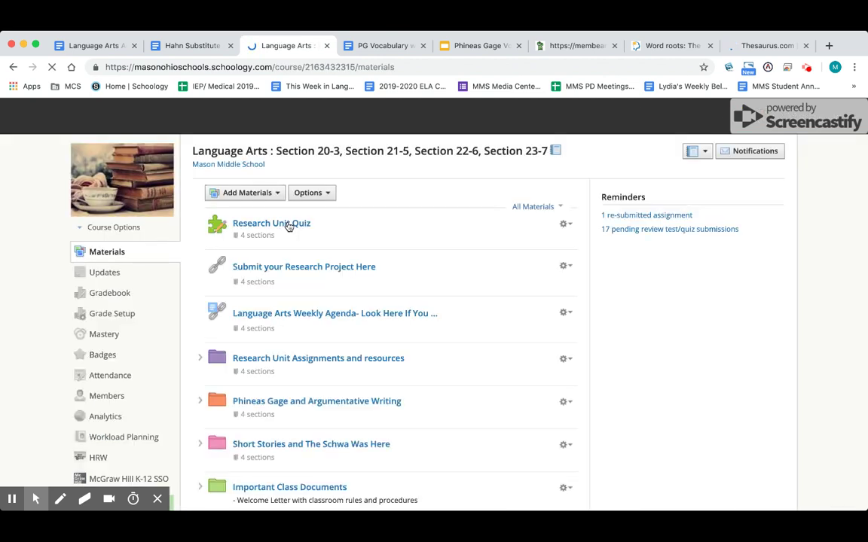
scroll(290, 362, "down", 2)
scroll(291, 363, "up", 5)
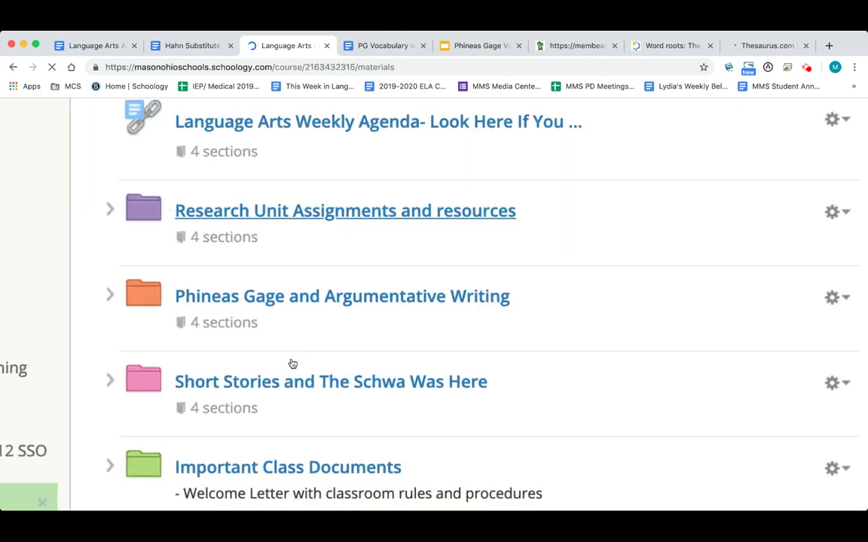
left_click(287, 304)
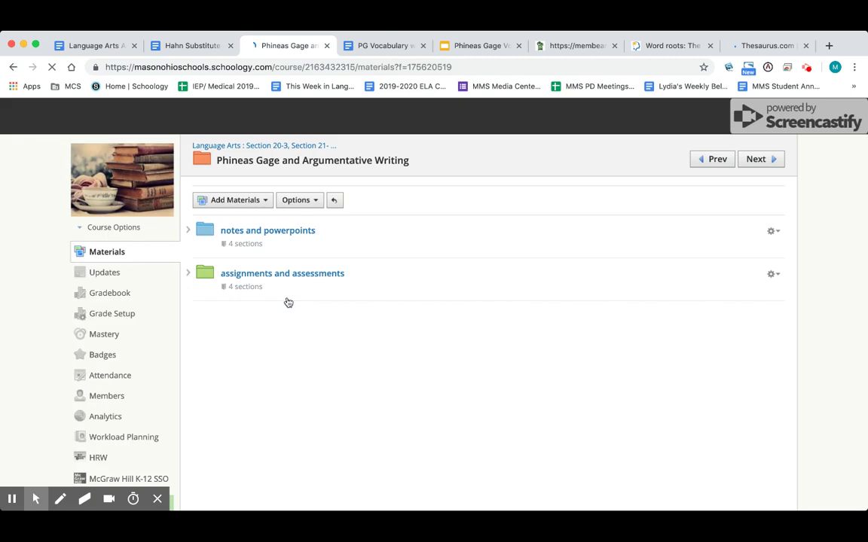
left_click(276, 280)
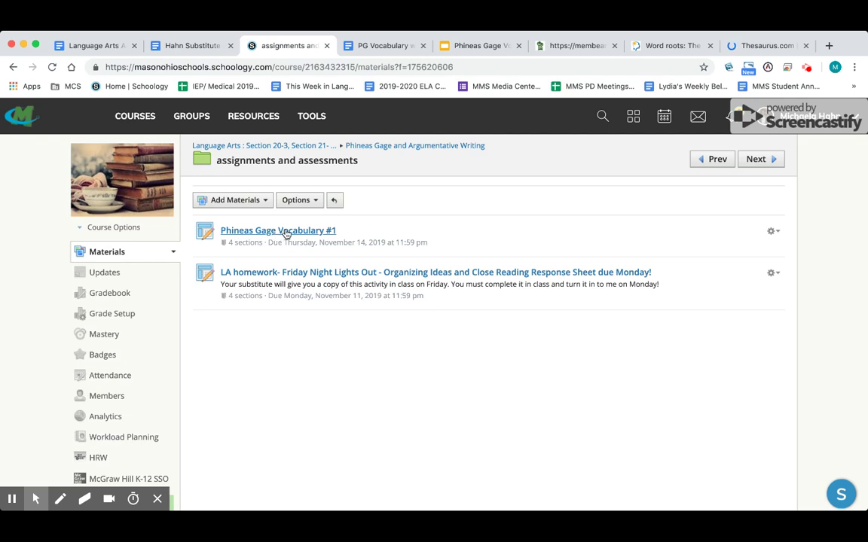
- Switch to the PG Vocabulary week 1 document and review the Part 1 instructions and roots chart
left_click(382, 46)
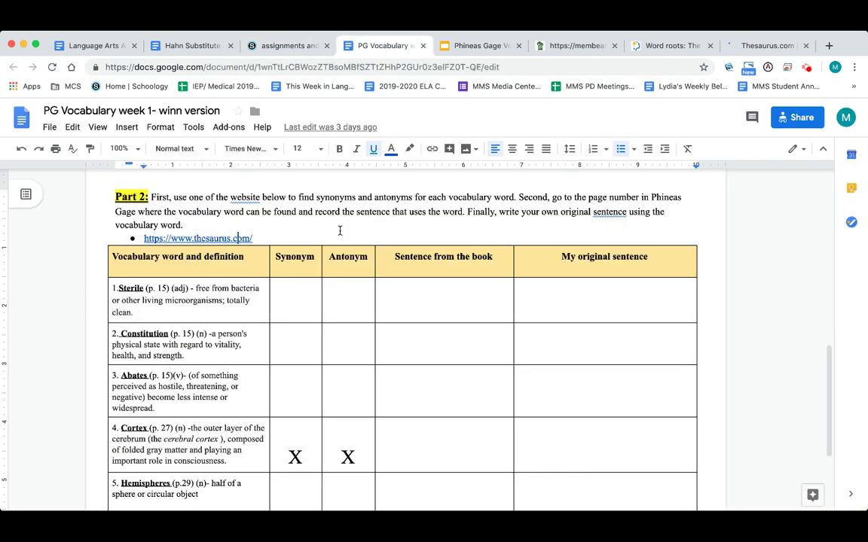
scroll(339, 230, "up", 5)
scroll(340, 230, "up", 5)
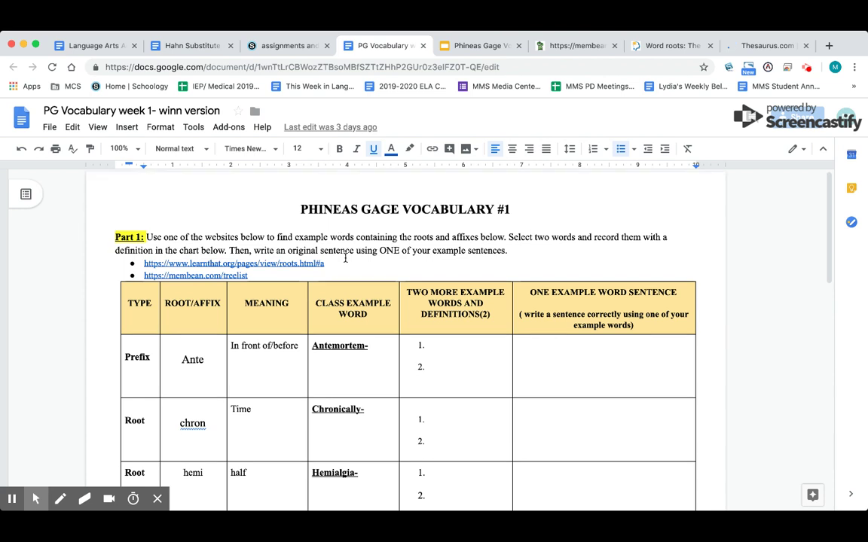
scroll(340, 229, "down", 1)
- Look up Antemortem on the second Phineas Gage Vocabulary slide and enter "before death" beside it in the document's chart
left_click(469, 49)
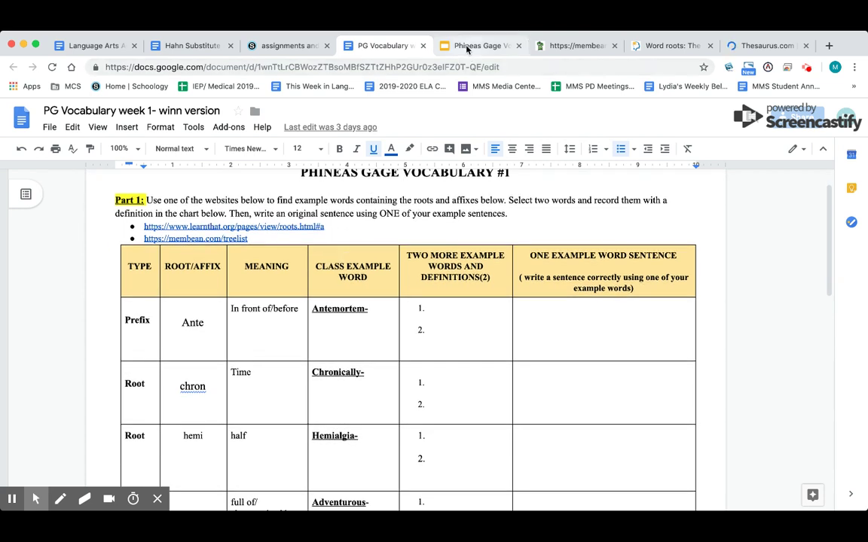
left_click(94, 244)
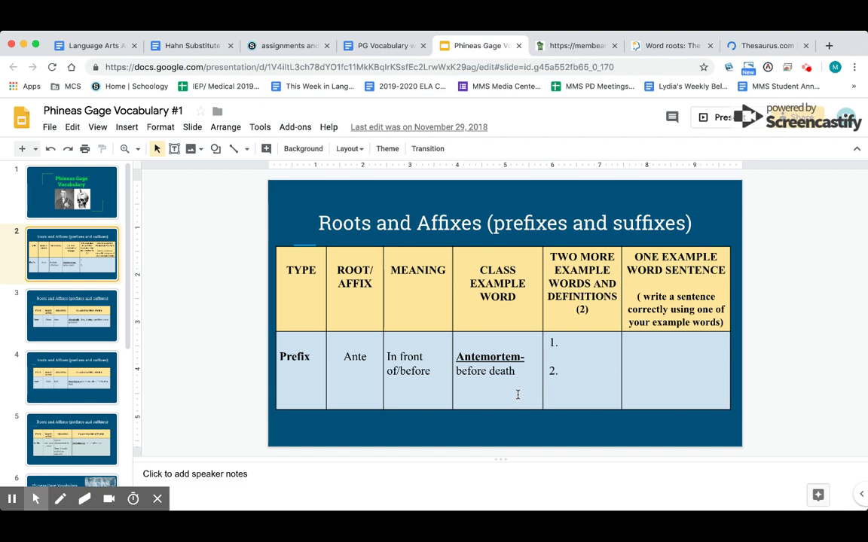
left_click(382, 46)
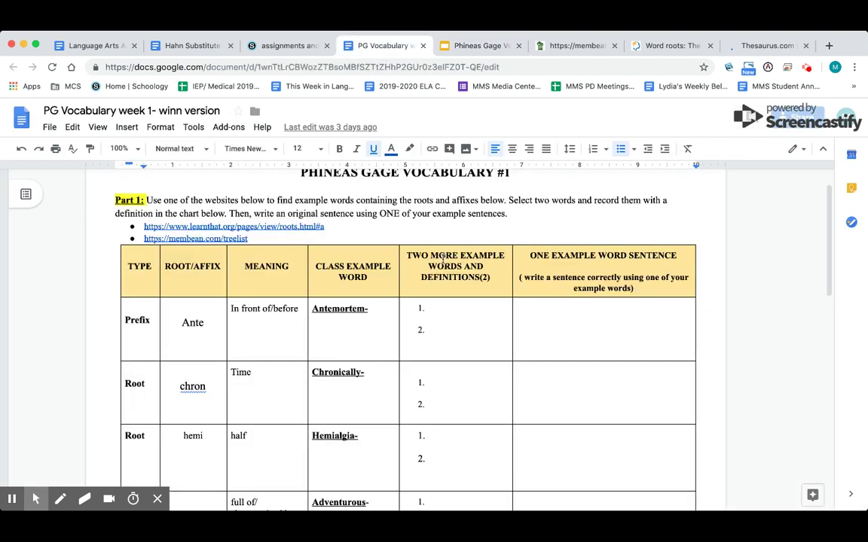
left_click(383, 318)
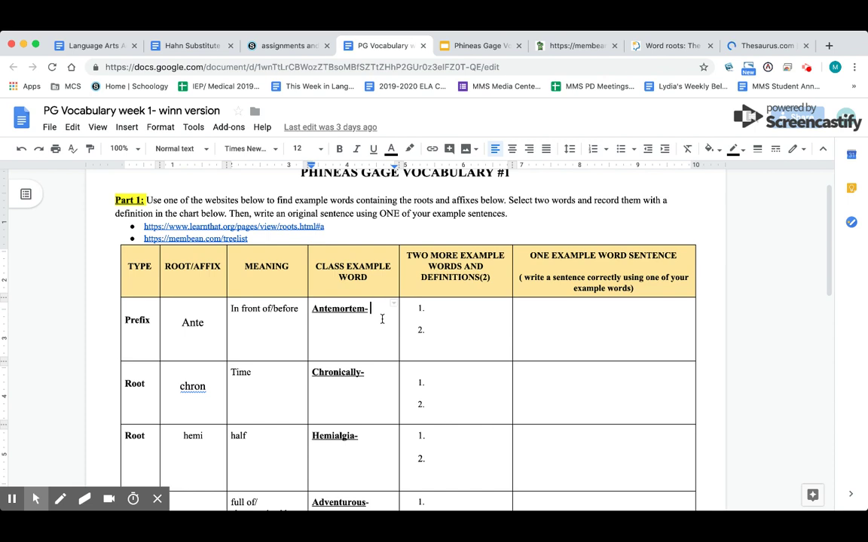
type("before death")
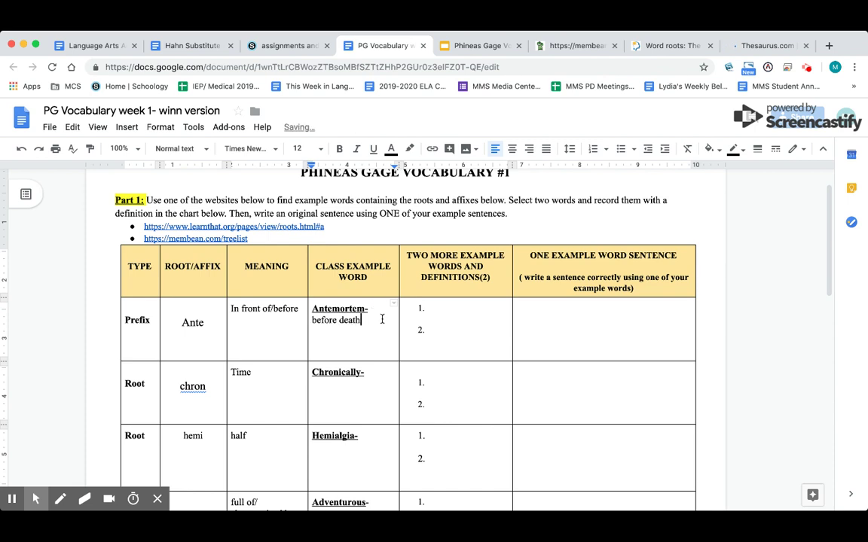
left_click(440, 307)
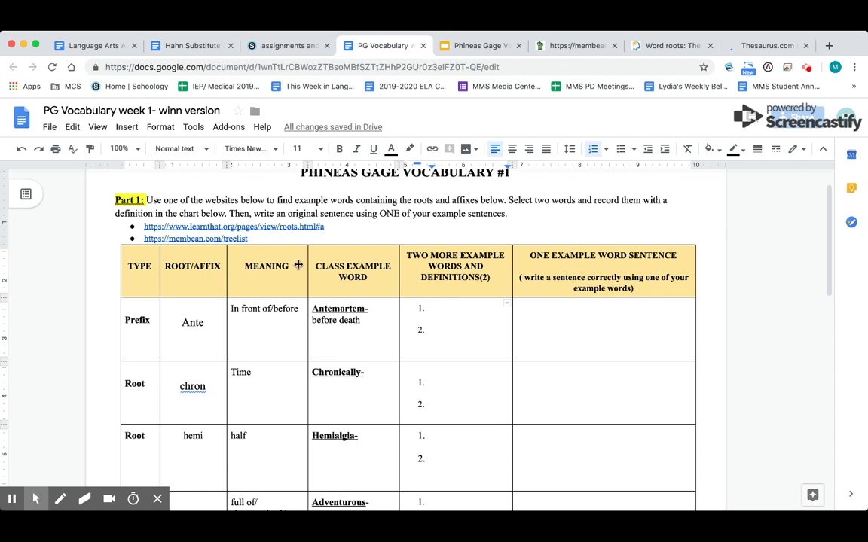
left_click_drag(143, 227, 266, 293)
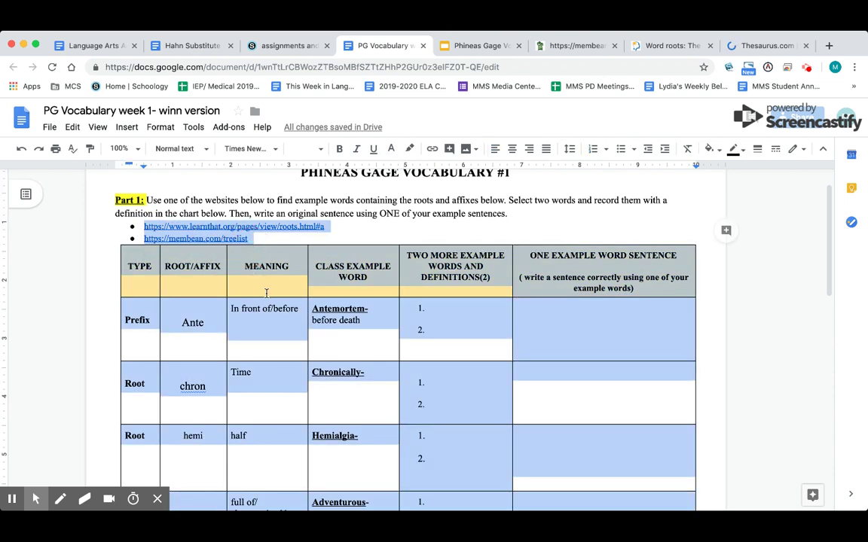
left_click(339, 296)
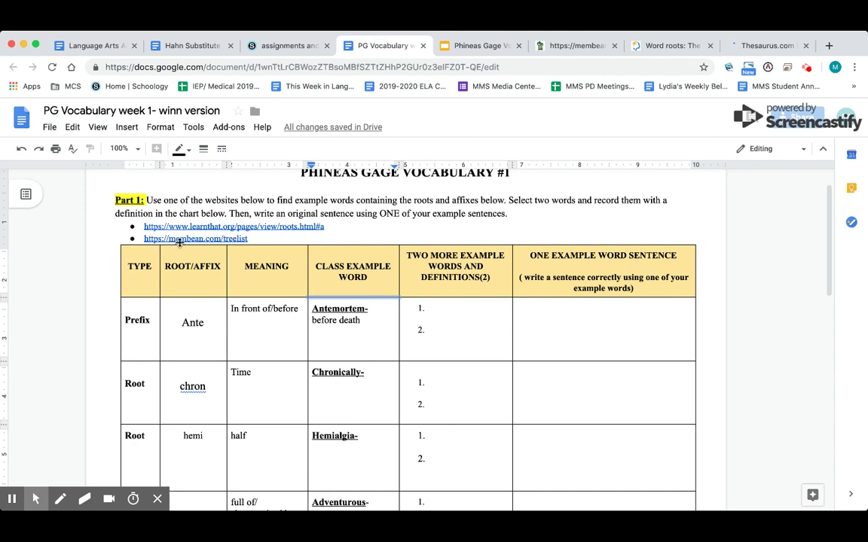
- Switch to the Membean tree list, find the prefix ante- and open its word tree
left_click(567, 46)
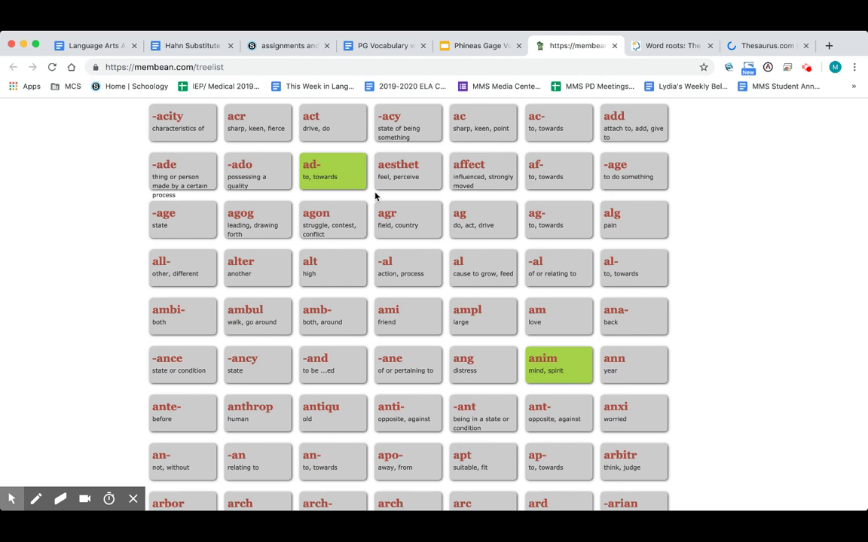
scroll(379, 178, "down", 3)
scroll(380, 177, "down", 2)
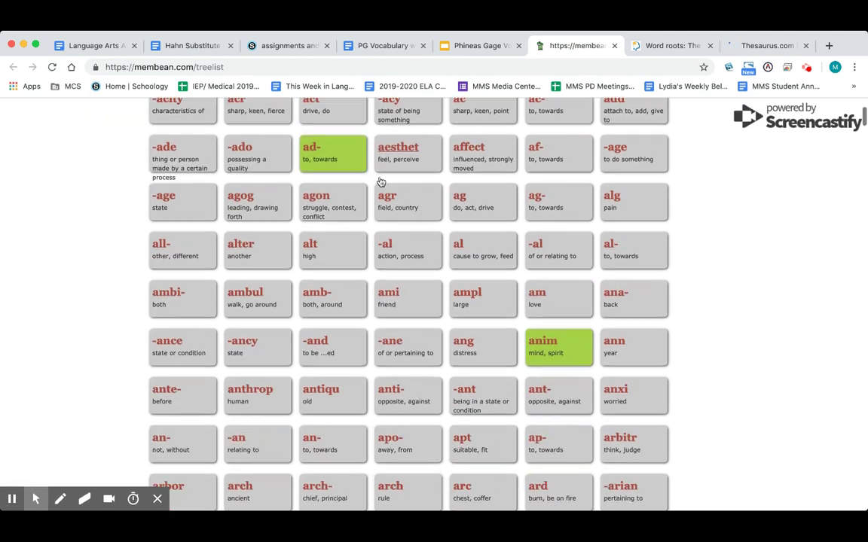
scroll(380, 181, "up", 5)
scroll(379, 177, "down", 5)
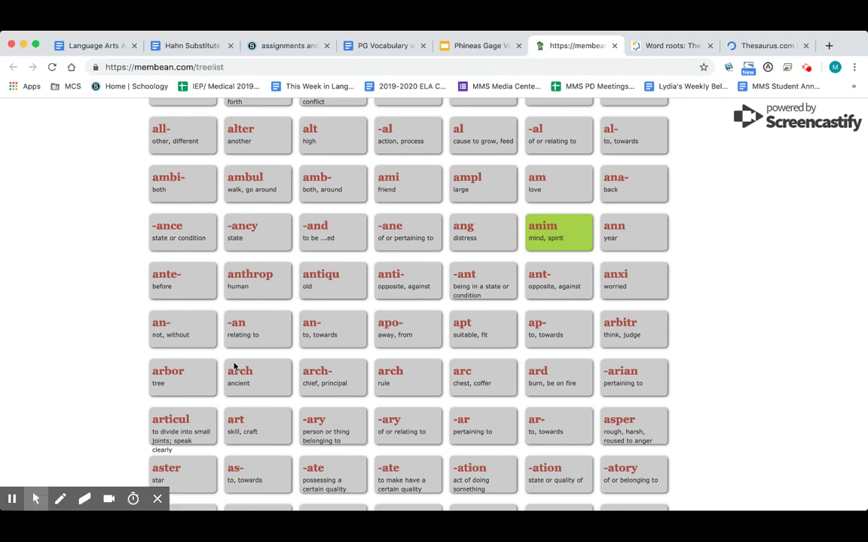
scroll(208, 366, "down", 1)
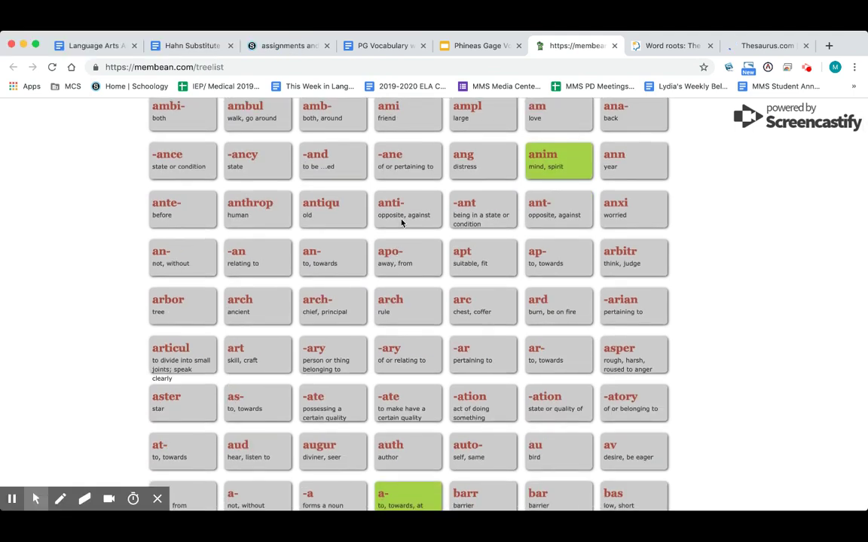
key("super+equal")
left_click(156, 211)
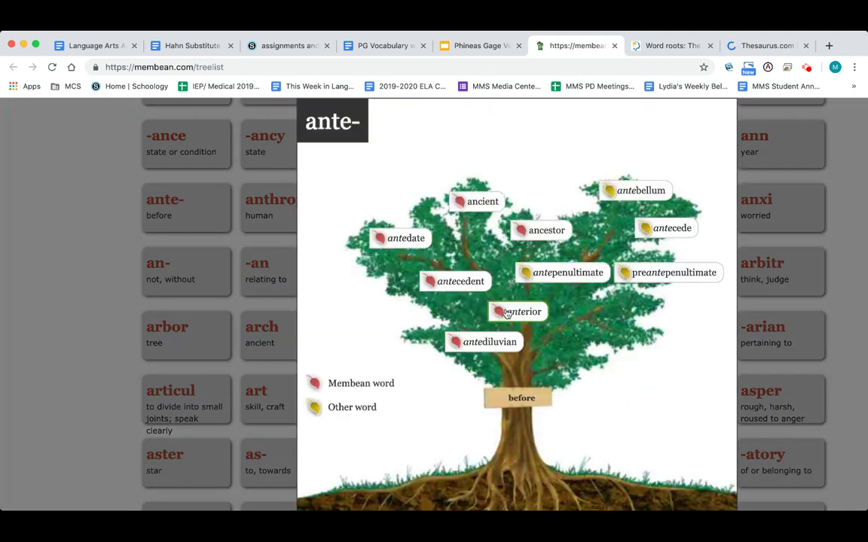
- Read the definition of antecedent on the ante- word tree
scroll(517, 373, "down", 2)
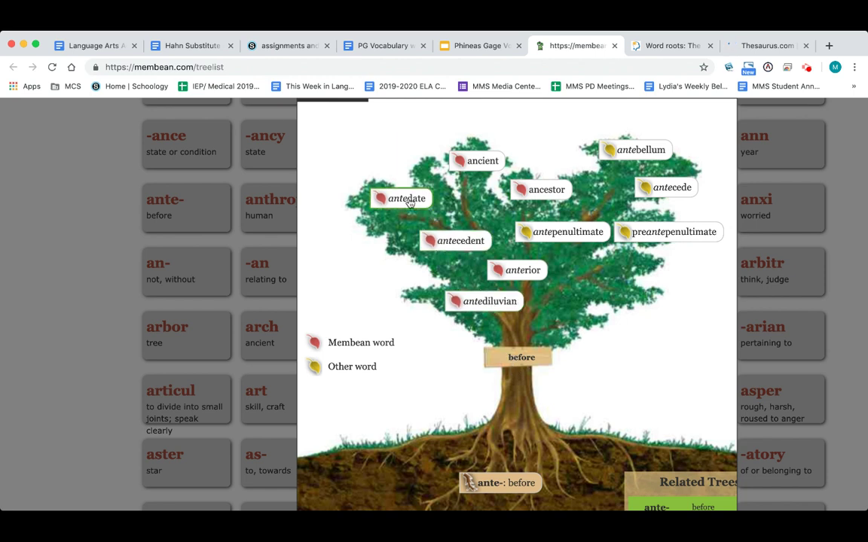
left_click(445, 239)
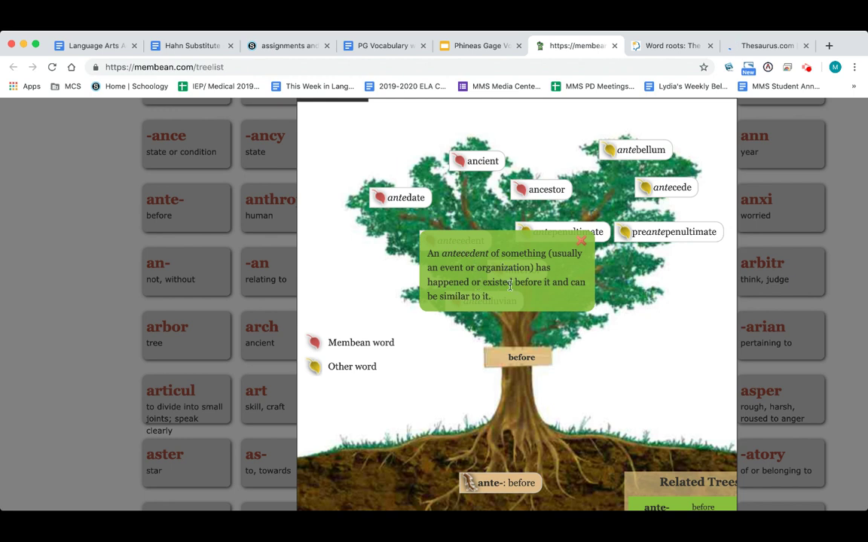
key("ctrl+minus")
key("ctrl+minus")
key("ctrl+minus")
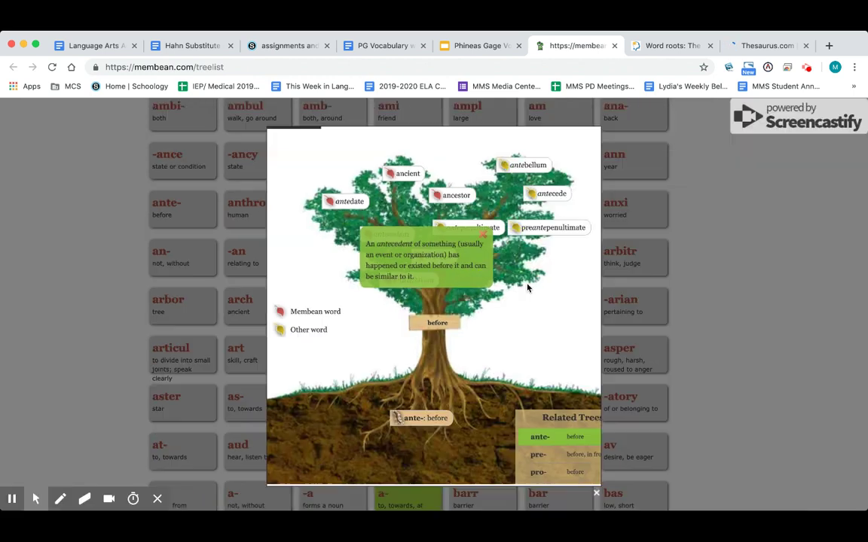
left_click(616, 248)
- Switch to the LearnThat root word list and find the row for ante
left_click(664, 45)
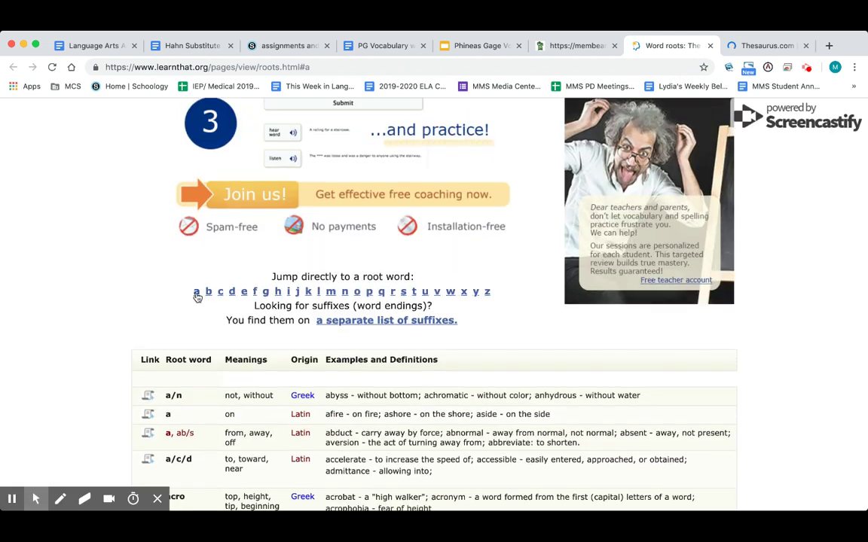
scroll(205, 361, "down", 8)
scroll(206, 391, "down", 7)
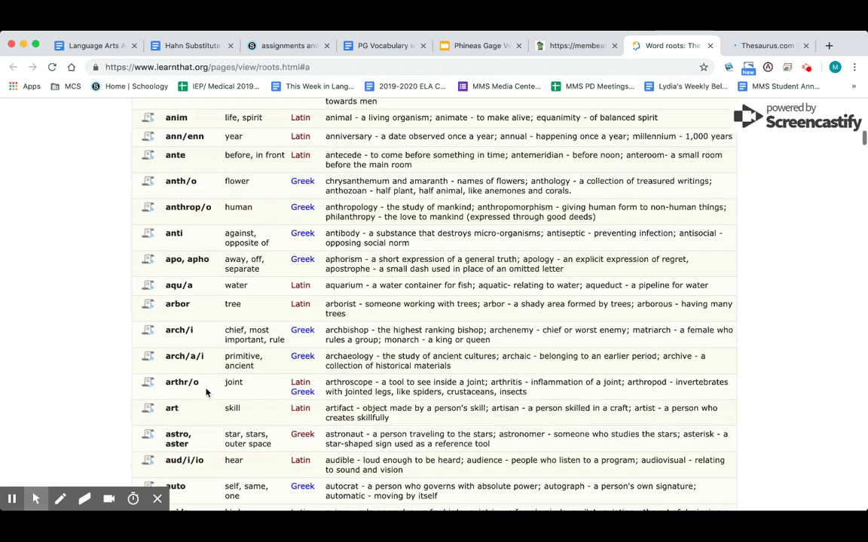
scroll(208, 374, "up", 3)
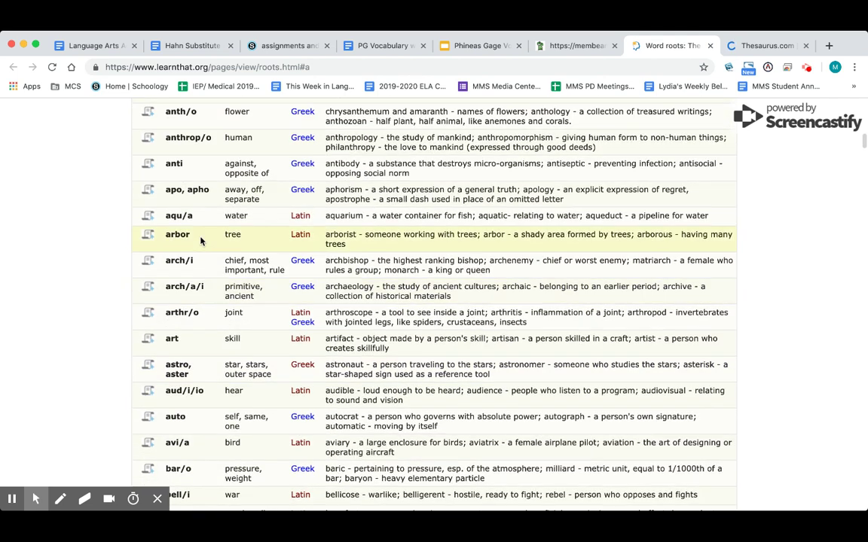
scroll(181, 233, "up", 2)
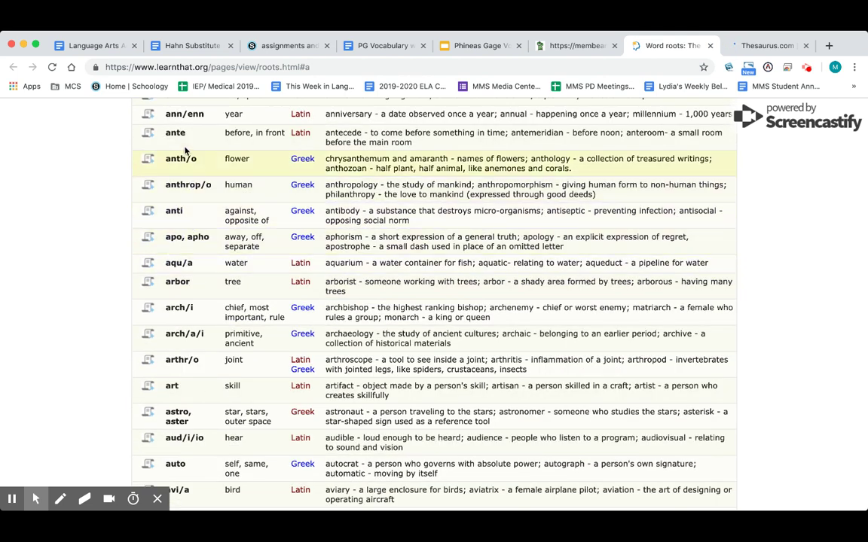
- Highlight the meaning of ante and its example words antecede, antemeridian and anteroom in turn
left_click_drag(225, 133, 286, 133)
scroll(286, 138, "up", 1)
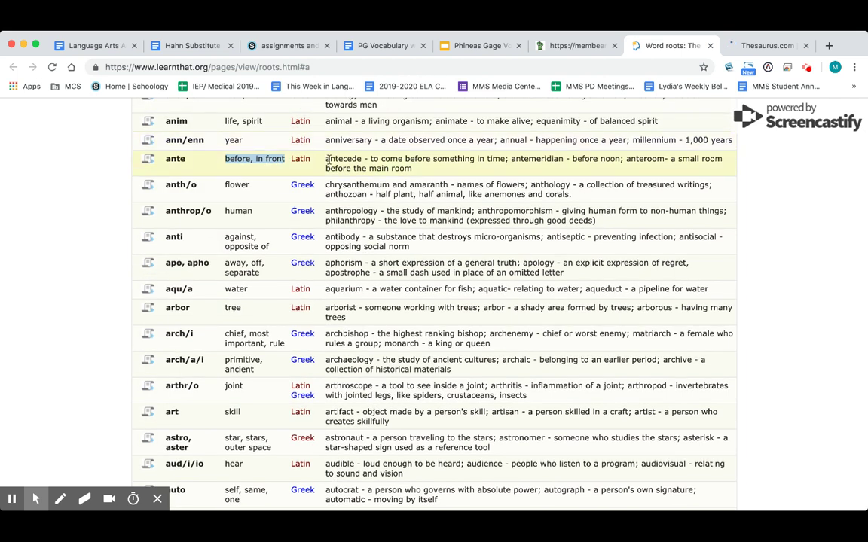
left_click(327, 160)
left_click_drag(327, 160, 365, 159)
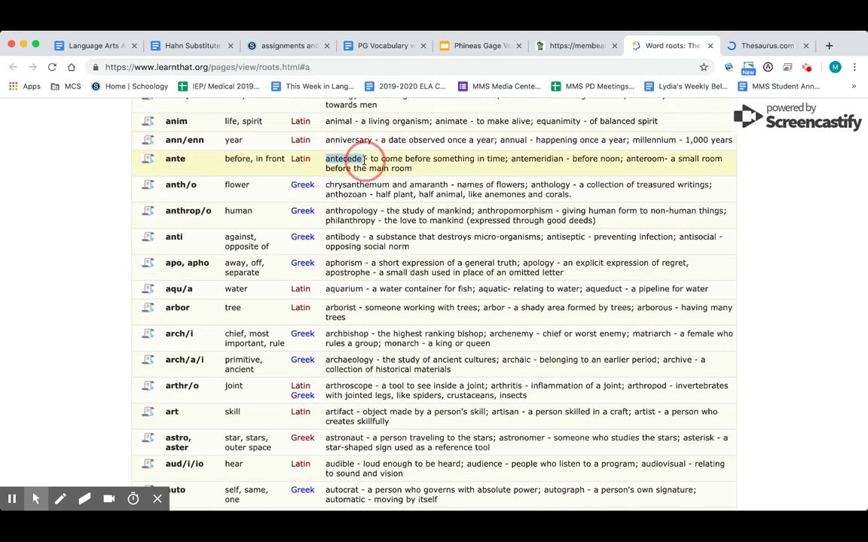
left_click_drag(511, 159, 572, 161)
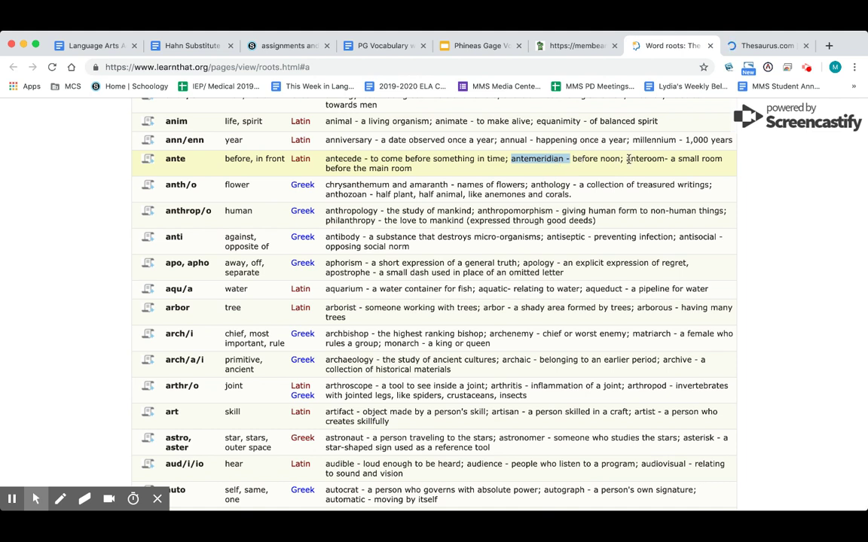
left_click_drag(625, 160, 666, 162)
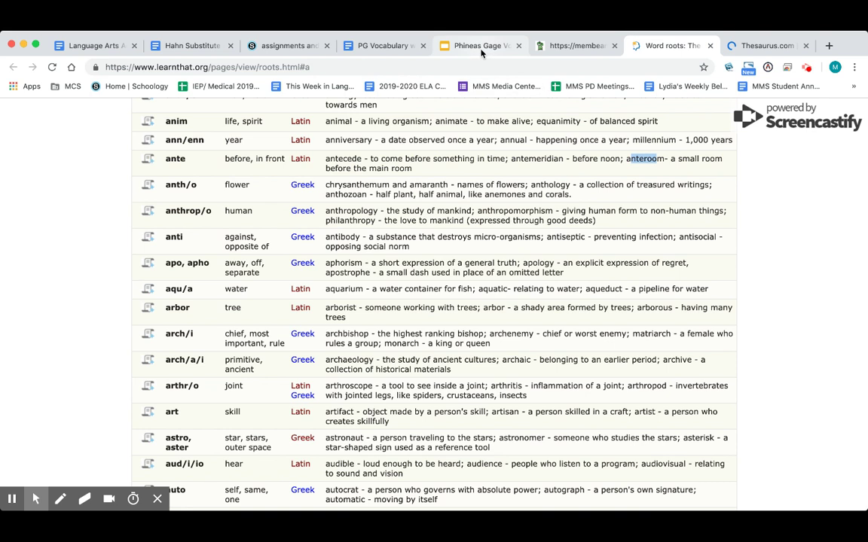
- Switch to the vocabulary document and list antecedent and anteroom as the two example words in the Ante row
left_click(384, 45)
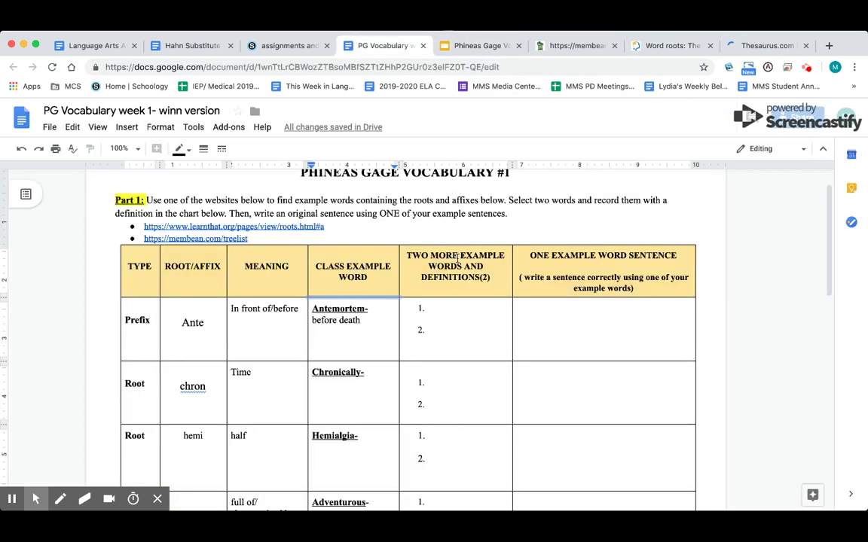
left_click(442, 308)
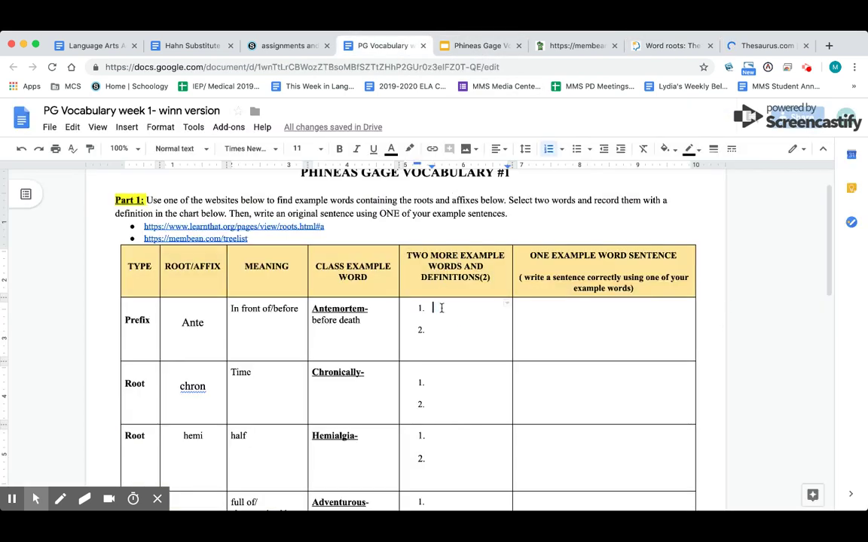
type("anecd")
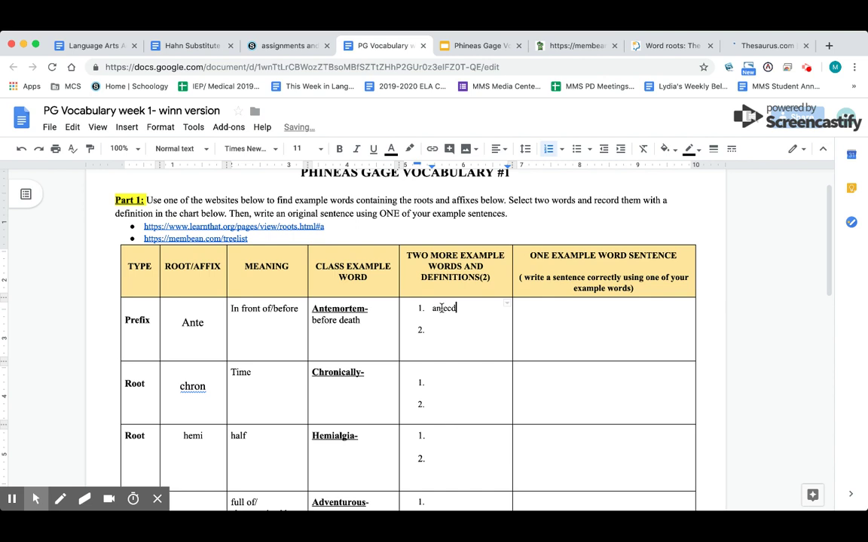
type("dent")
key("Return")
type("anteroom")
- Check the anteroom definition in the LearnThat list and add "-a small room before the main room." after antecedent in the document
left_click(652, 45)
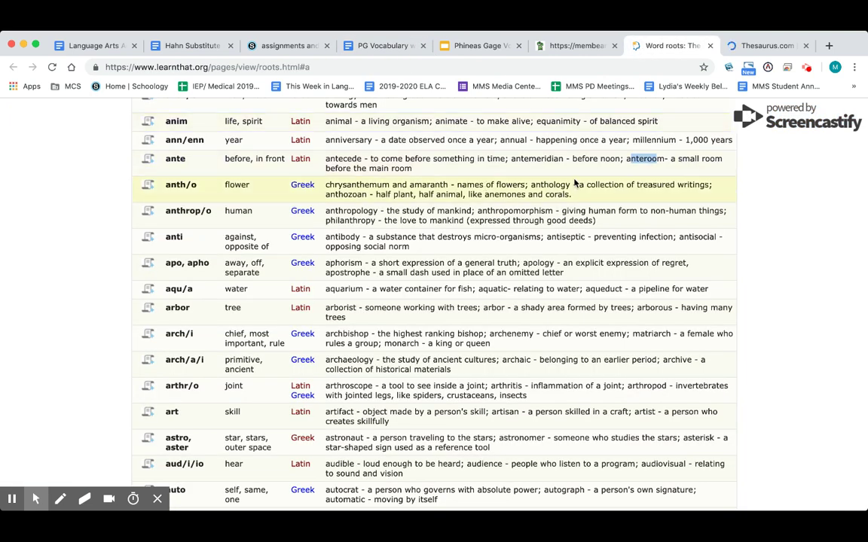
left_click(385, 50)
type("a s")
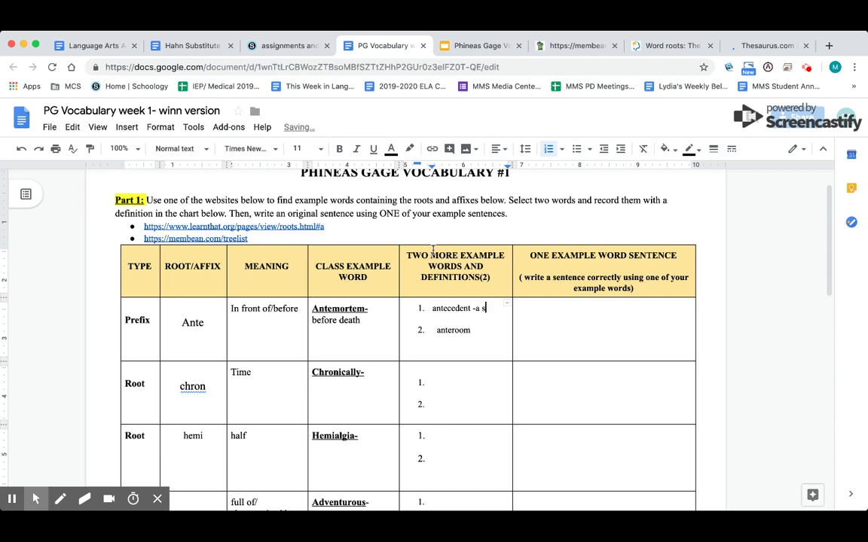
type("mall room before the main room.")
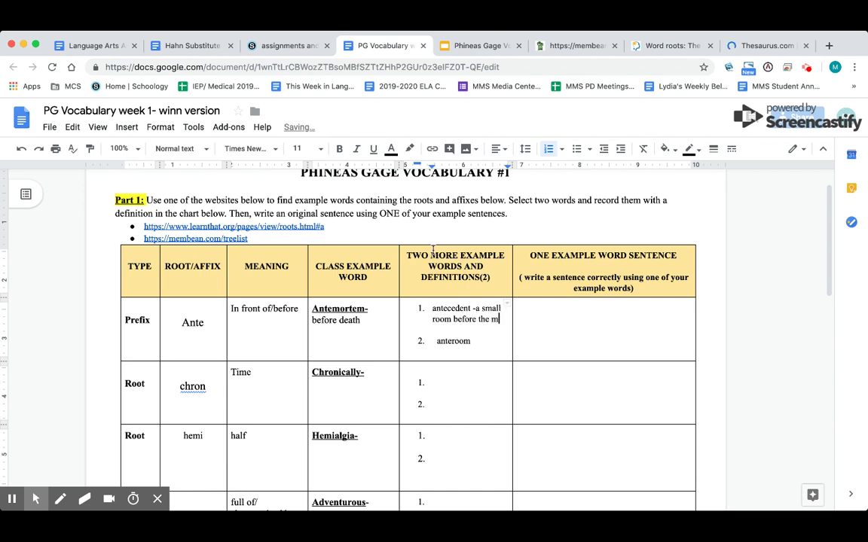
- Move the definition "a small room before the main room." from antecedent to anteroom
left_click(485, 351)
left_click_drag(483, 330, 475, 311)
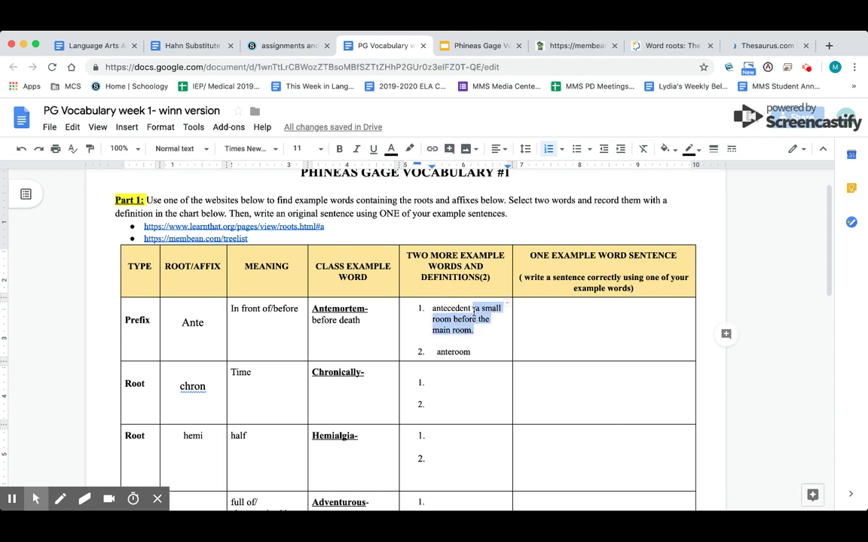
key("ctrl+x")
left_click(484, 329)
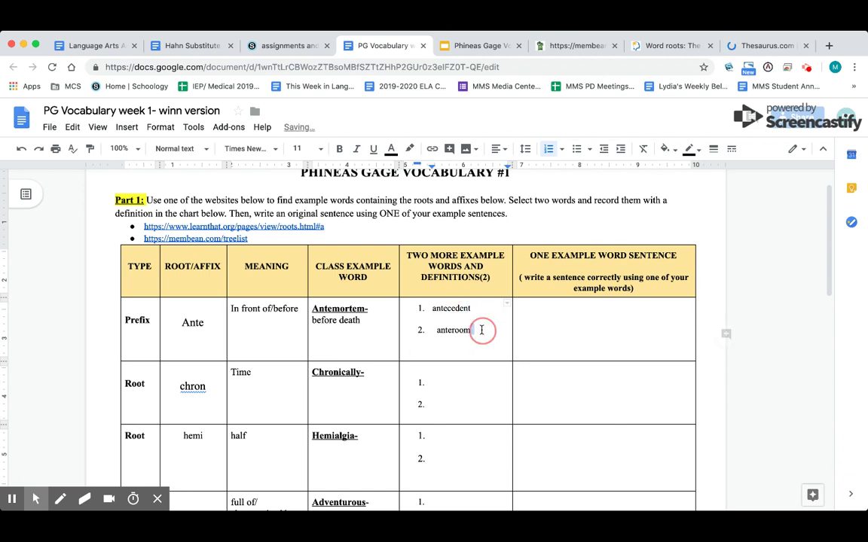
key("ctrl+v")
- Write "The individual had the disease antemortem." as the example word sentence in the Ante row
left_click_drag(432, 310, 480, 356)
left_click_drag(321, 320, 352, 322)
left_click(545, 325)
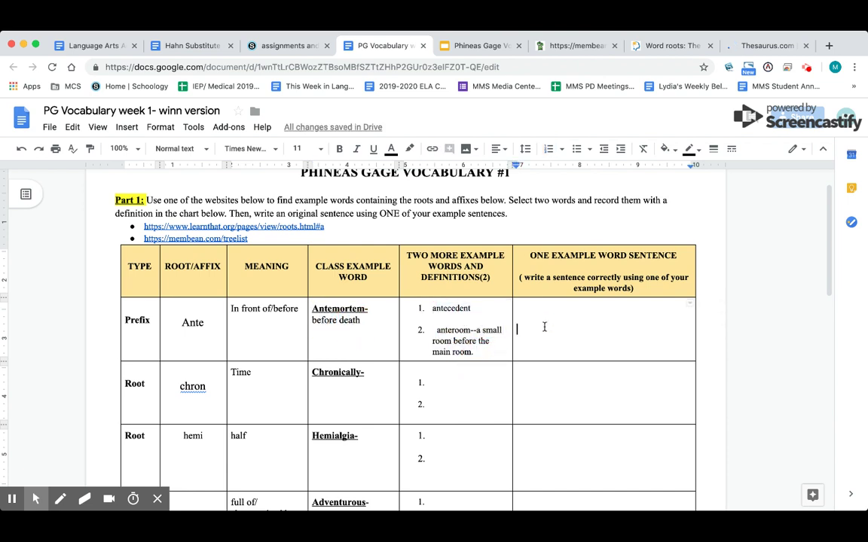
key("BackSpace")
type("The ")
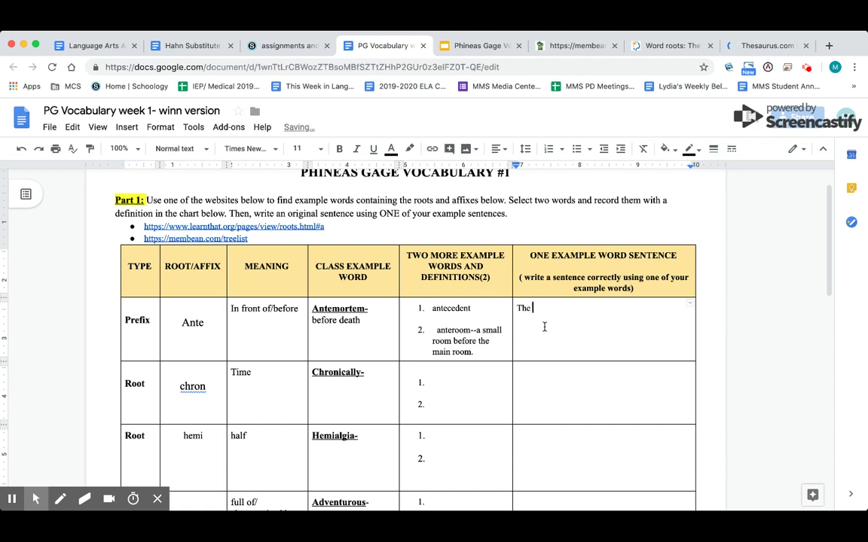
type("individual had the disease antemo")
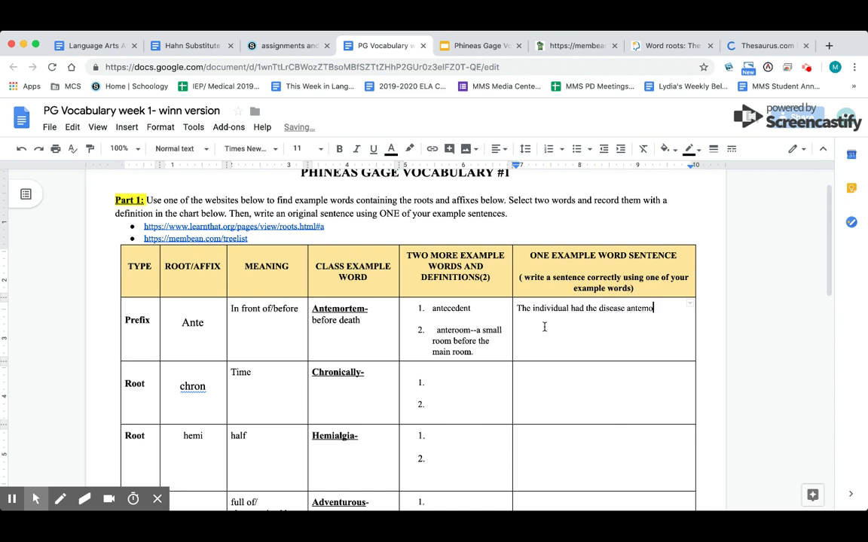
type("rtem.")
- Point out the chron row, switch to the class slides and review the definition of chronically on slide 3
scroll(540, 333, "down", 1)
left_click(198, 350)
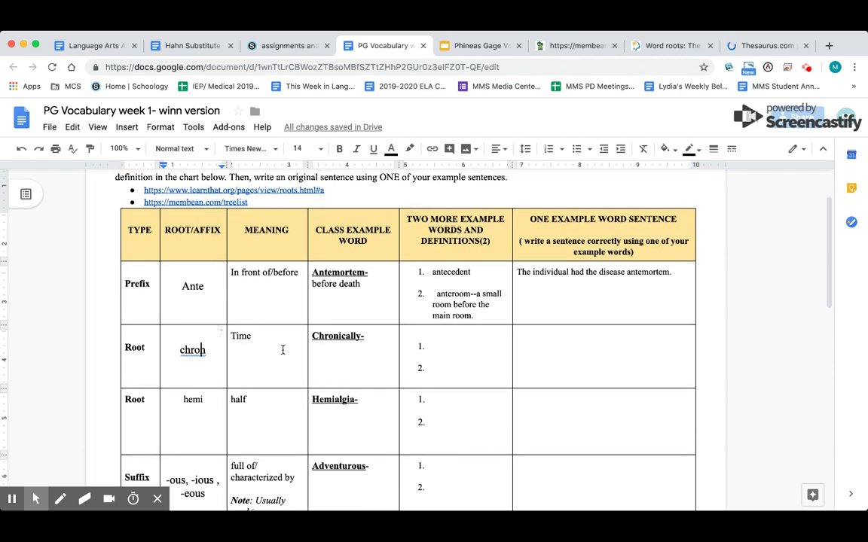
left_click(521, 353)
left_click(441, 45)
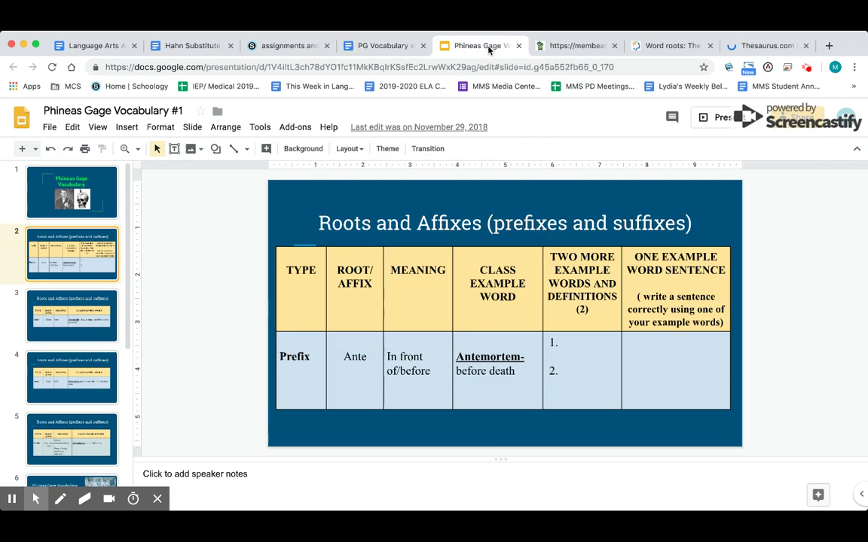
left_click(75, 327)
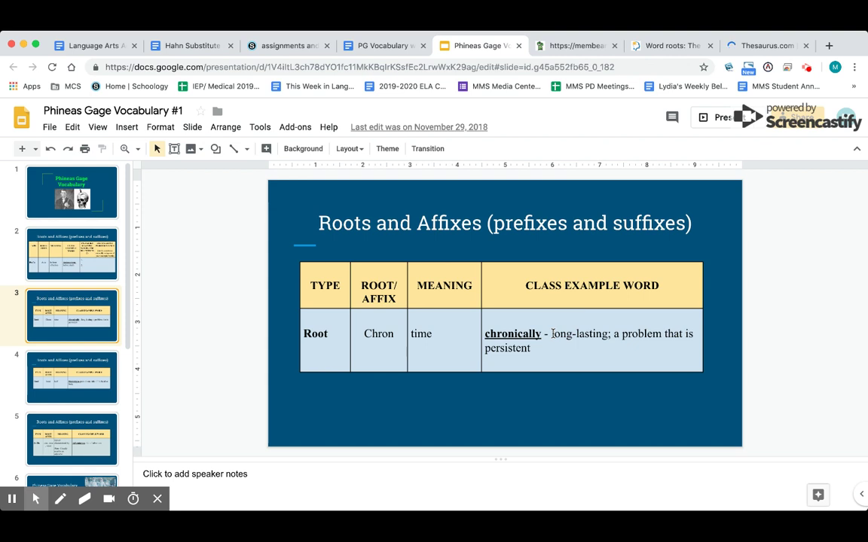
left_click_drag(552, 333, 606, 343)
left_click(607, 343)
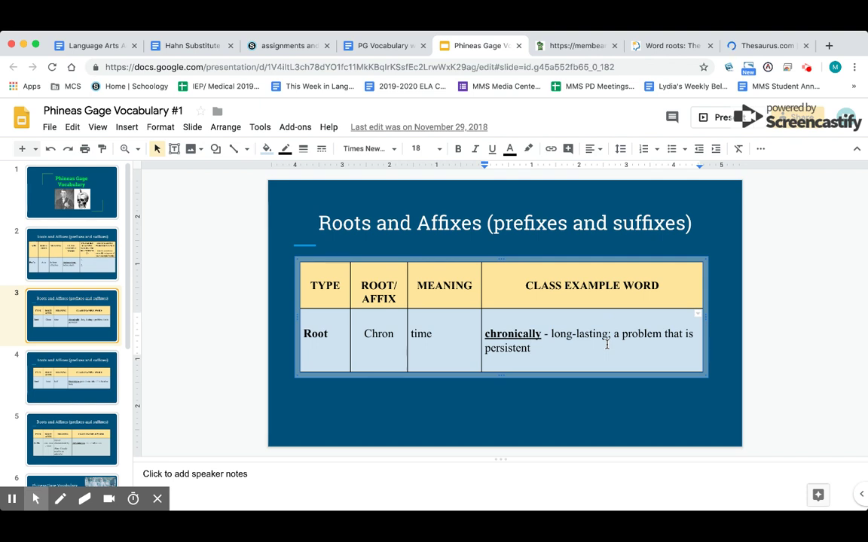
left_click_drag(607, 344, 552, 334)
left_click(553, 334)
- Switch to the LearnThat root word list, jump to the letter c and find the row for chron/o
left_click(606, 45)
left_click(645, 47)
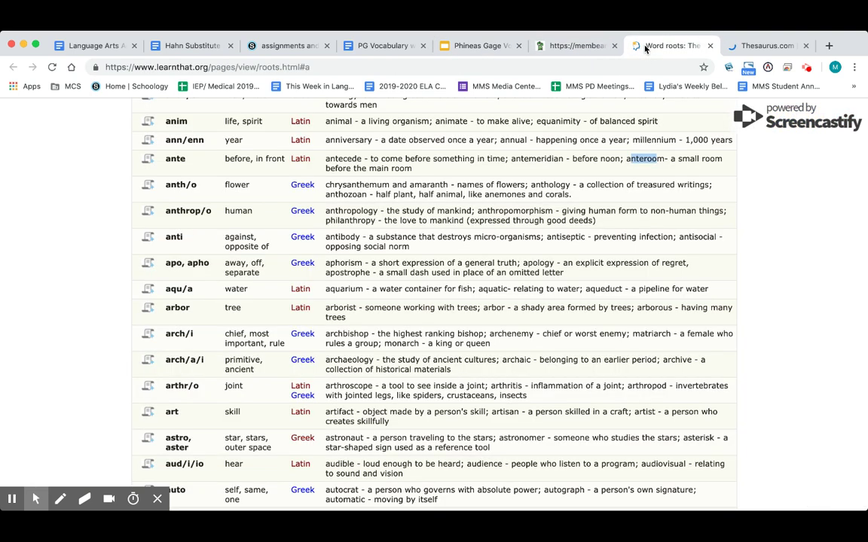
scroll(413, 319, "up", 5)
scroll(412, 319, "up", 8)
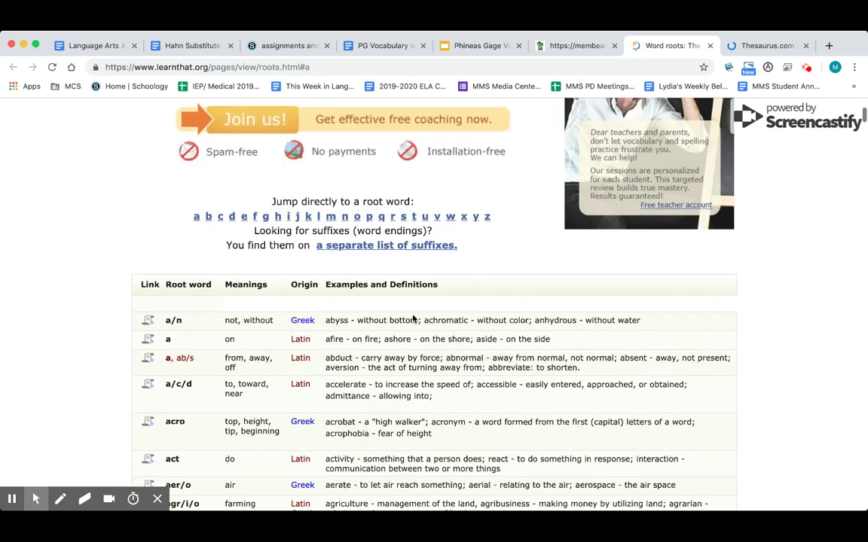
scroll(385, 316, "down", 3)
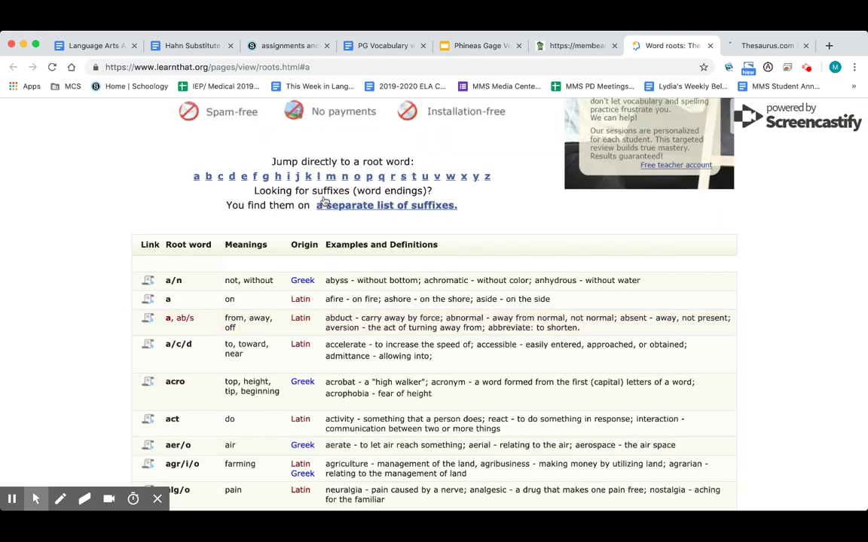
left_click(222, 177)
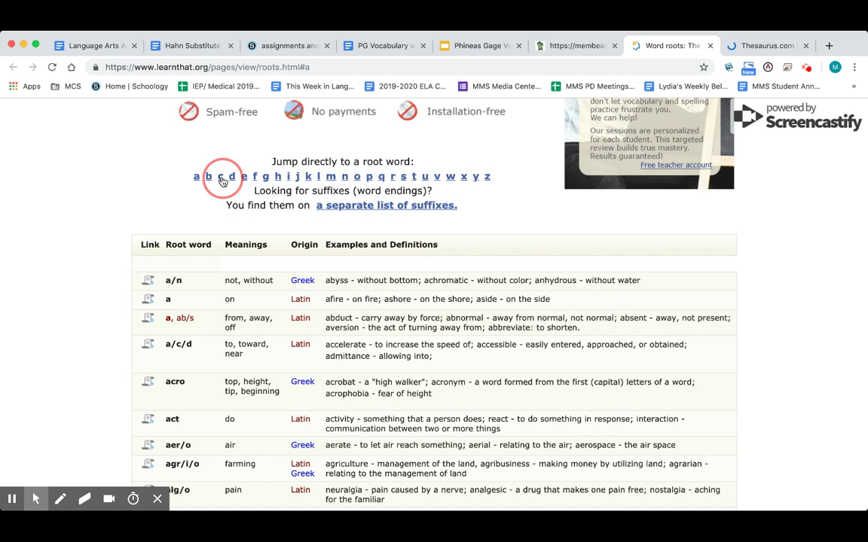
scroll(222, 181, "down", 7)
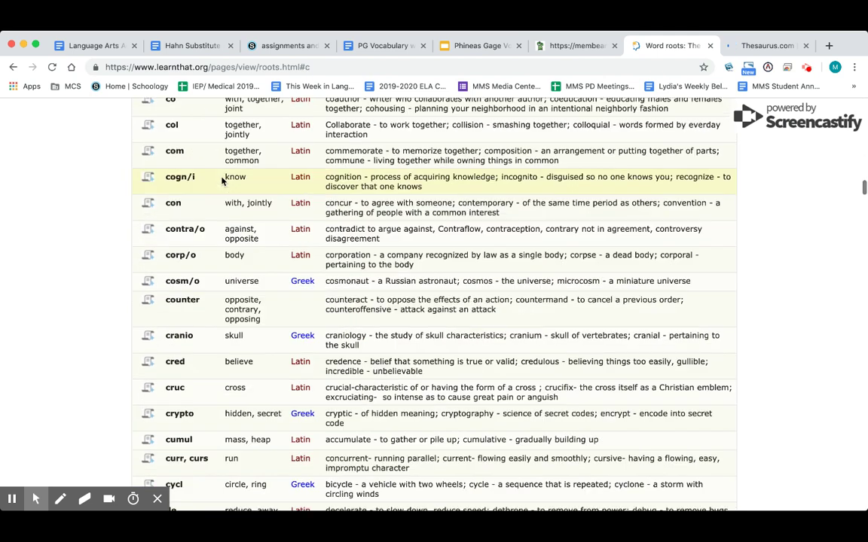
scroll(222, 181, "up", 3)
scroll(223, 181, "up", 3)
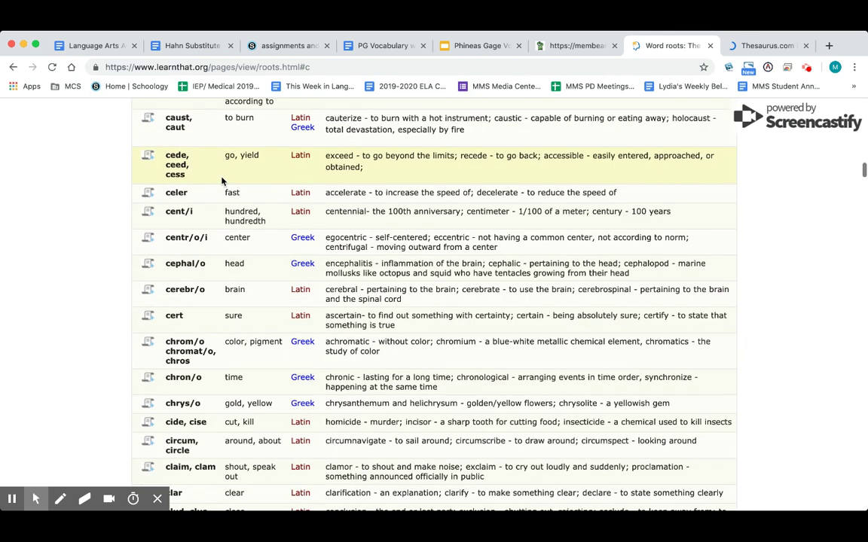
scroll(343, 337, "down", 1)
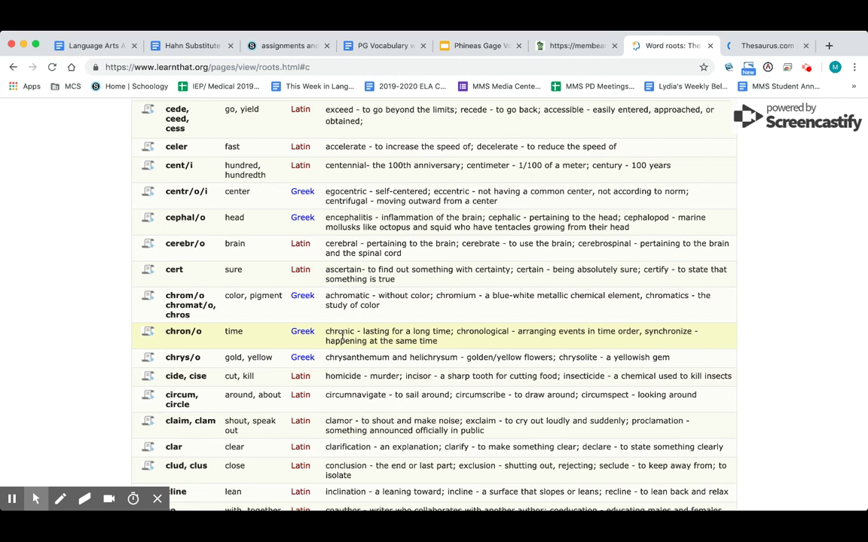
- Highlight the chron/o example words chronic, chronological and synchronize
left_click_drag(343, 336, 519, 336)
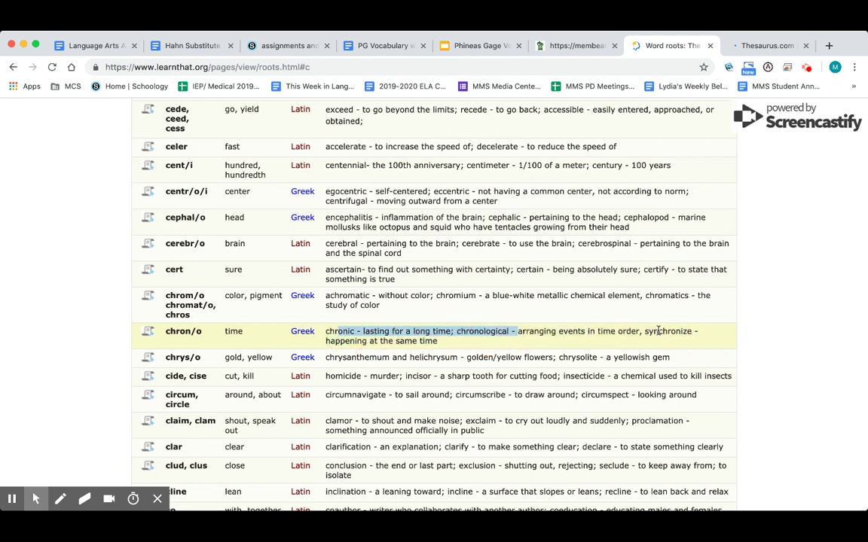
left_click_drag(645, 332, 656, 344)
left_click(656, 344)
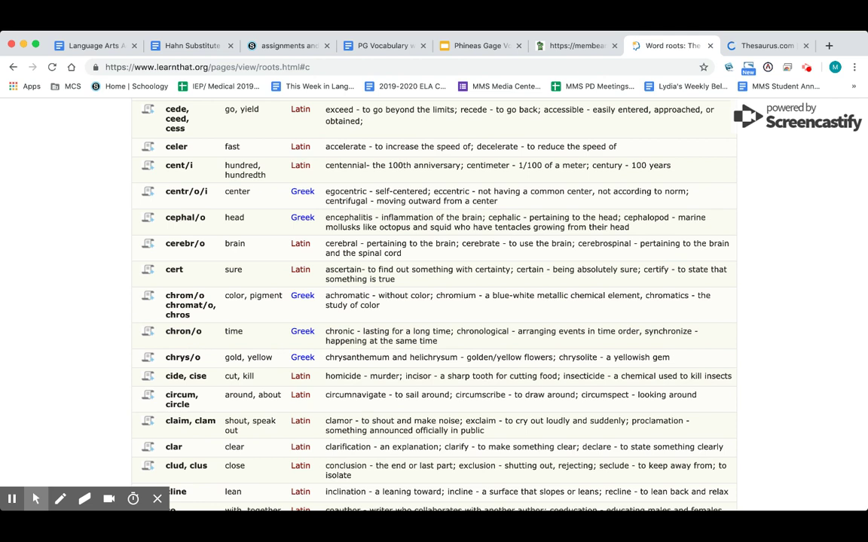
- Return to the vocabulary document and point out the chron row's cells for the example words and the sentence
left_click(383, 45)
left_click(444, 345)
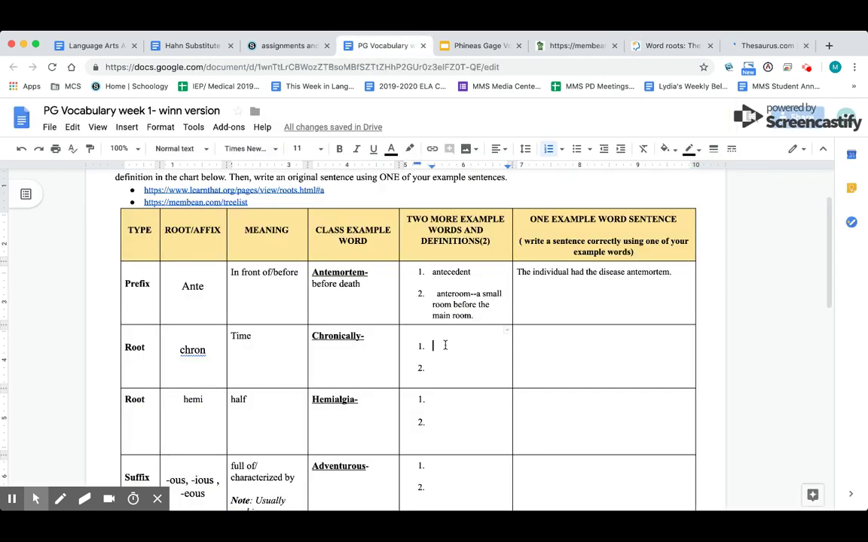
double_click(440, 343)
left_click(559, 353)
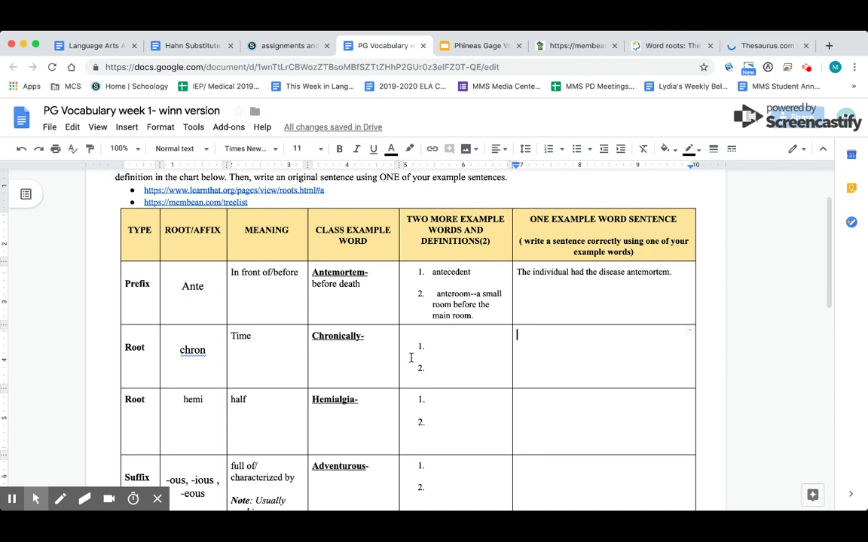
left_click(559, 354)
- Switch to the class slides and review the root hemi and the definition of Hemialgea on slide 4
left_click(479, 50)
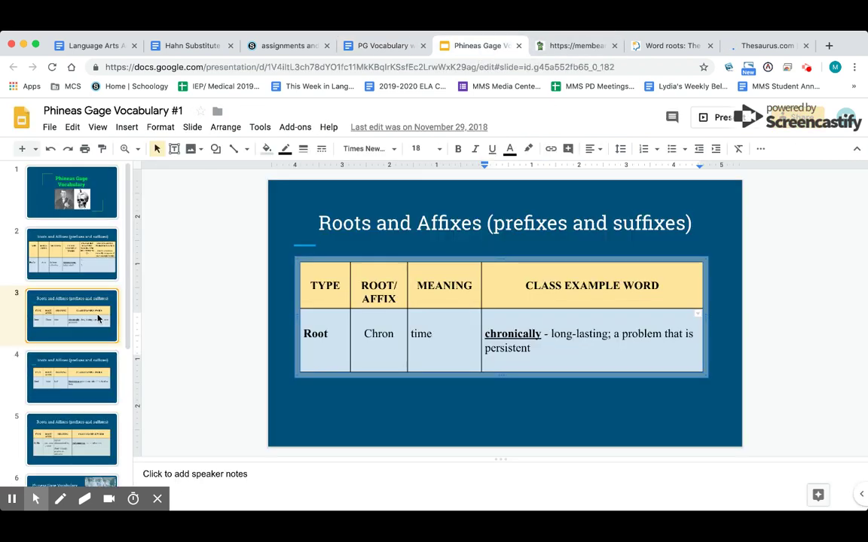
left_click(83, 365)
scroll(83, 365, "down", 2)
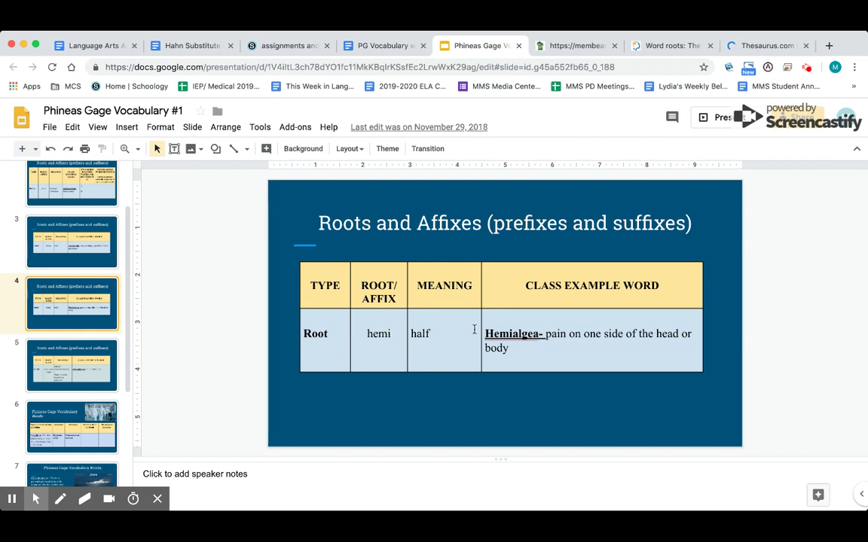
left_click_drag(494, 333, 540, 342)
left_click(543, 343)
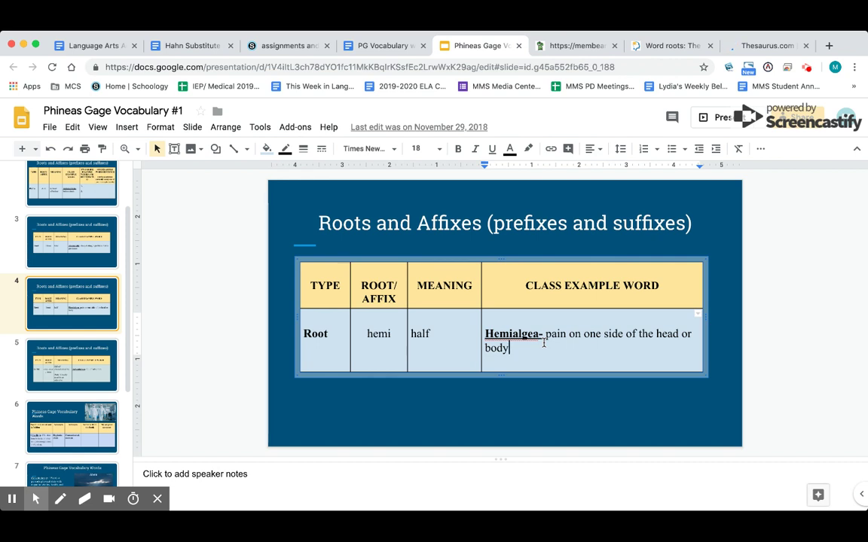
double_click(372, 334)
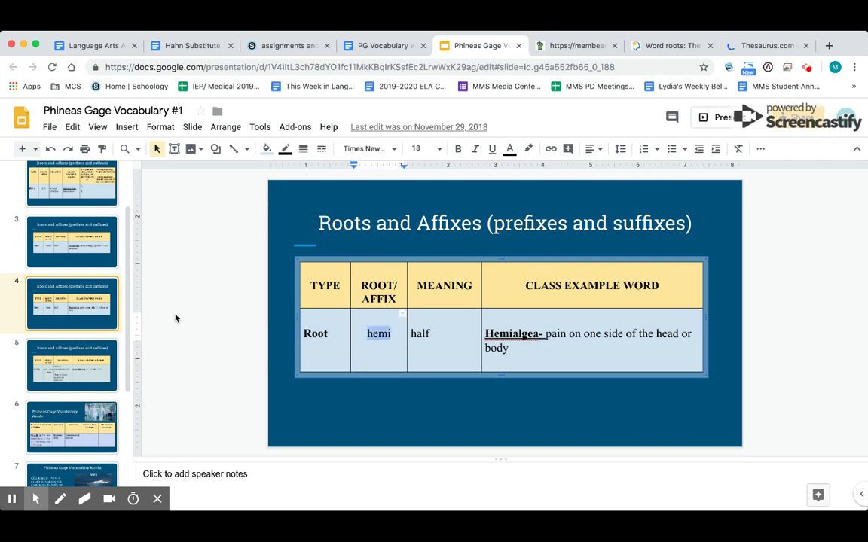
- Open slide 5 on the suffixes -ous, -ious and -eous and highlight the definition of Adventurous
left_click(74, 341)
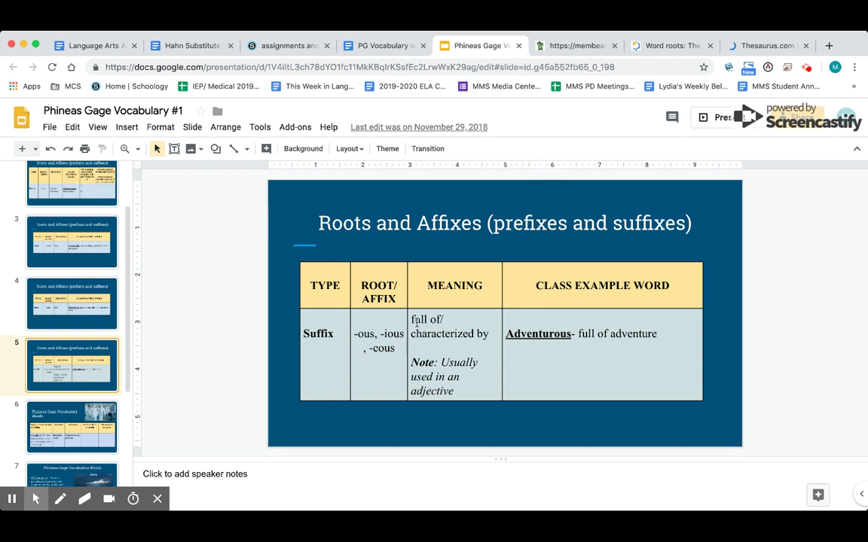
left_click(472, 338)
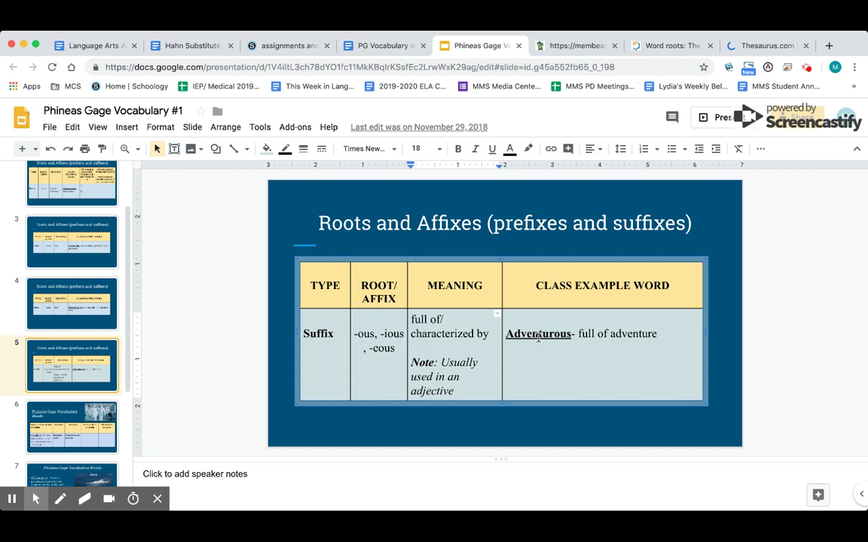
left_click_drag(580, 339, 668, 339)
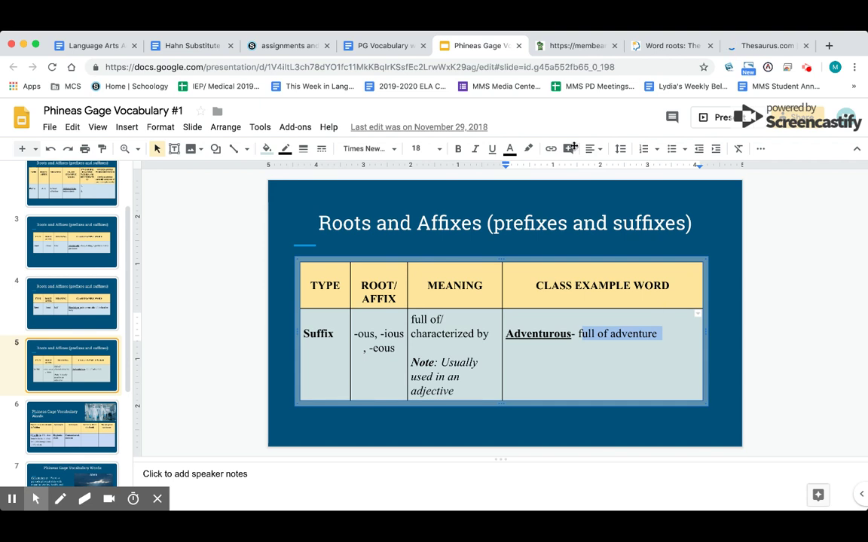
- Look through the LearnThat root word list and return to the suffix slide
left_click(649, 47)
scroll(527, 301, "down", 4)
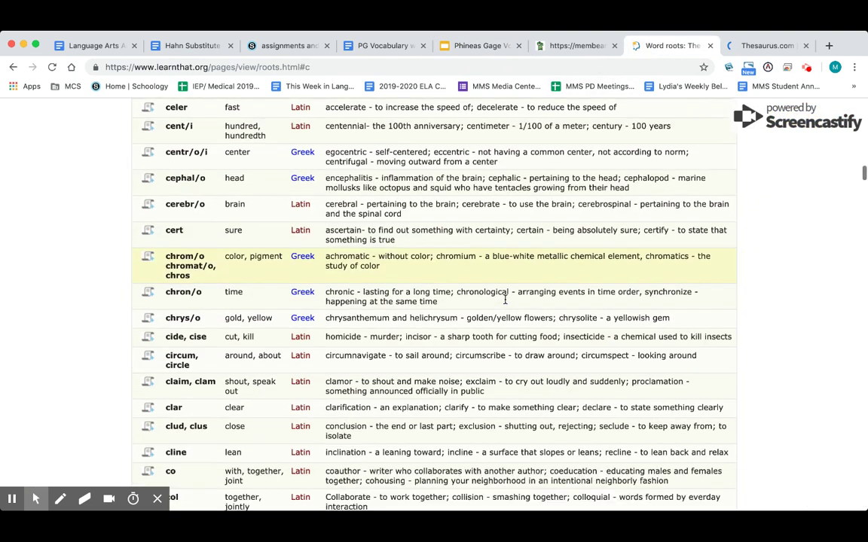
left_click(476, 47)
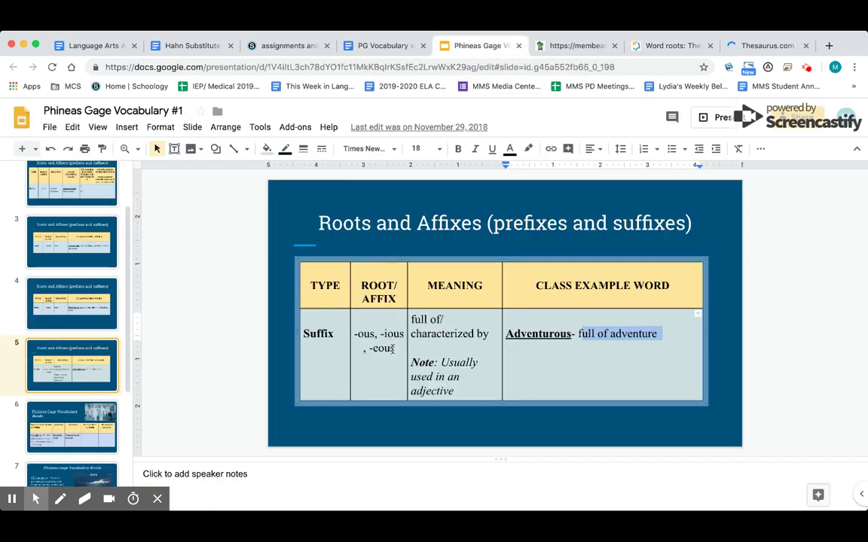
- Return to the vocabulary document and highlight the words-and-definitions heading, then point out the chron row's sentence cell
left_click(354, 45)
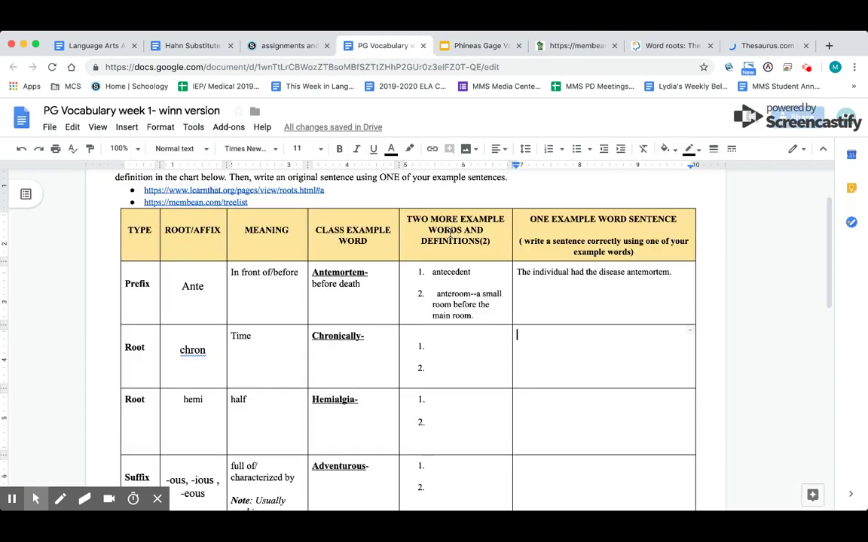
left_click_drag(463, 230, 480, 249)
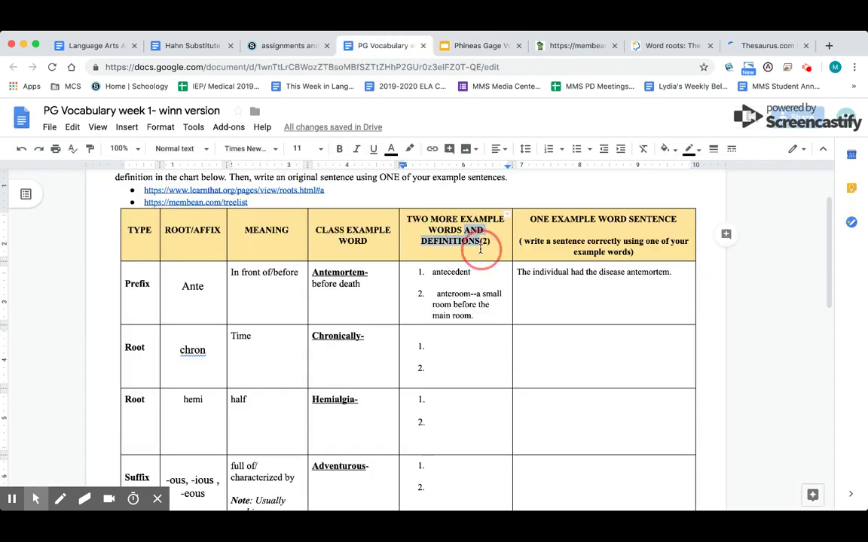
left_click(567, 363)
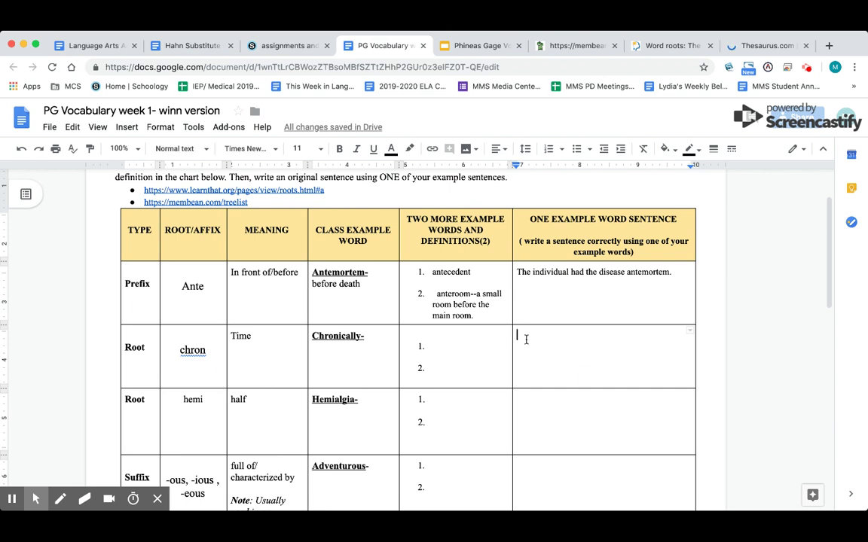
- Switch to the class slides and open slide 6 on the vocabulary word Sterile
left_click(455, 50)
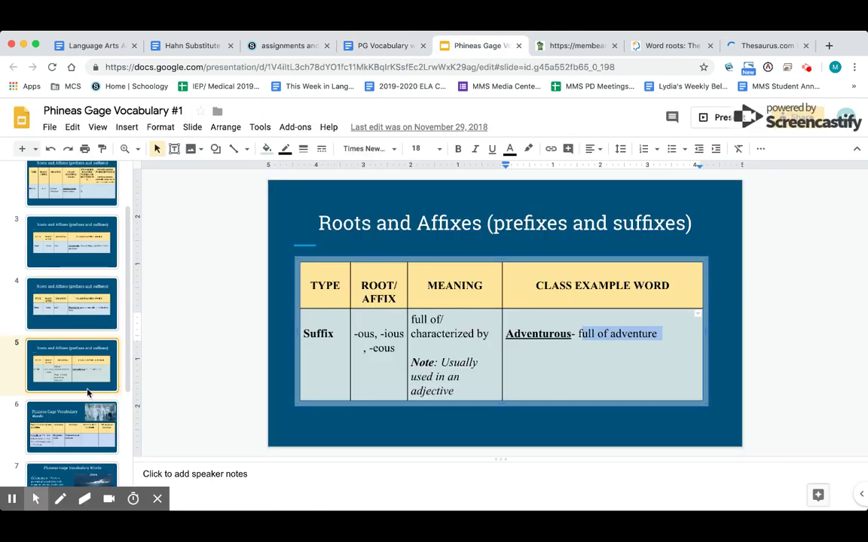
left_click(79, 354)
left_click(84, 425)
scroll(75, 406, "down", 2)
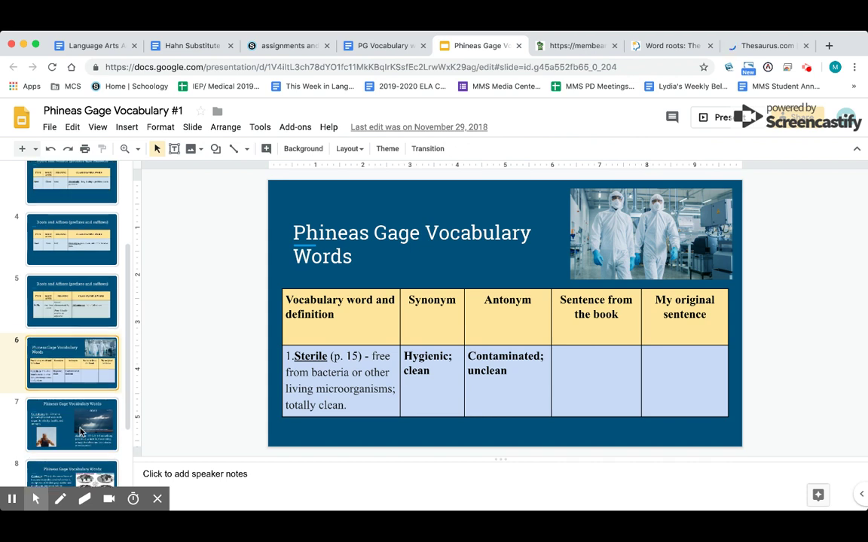
- In the vocabulary document's Part 2 chart, highlight the Sterile entry and point out its synonym and antonym cells
left_click(381, 46)
scroll(336, 345, "down", 1)
scroll(336, 345, "down", 6)
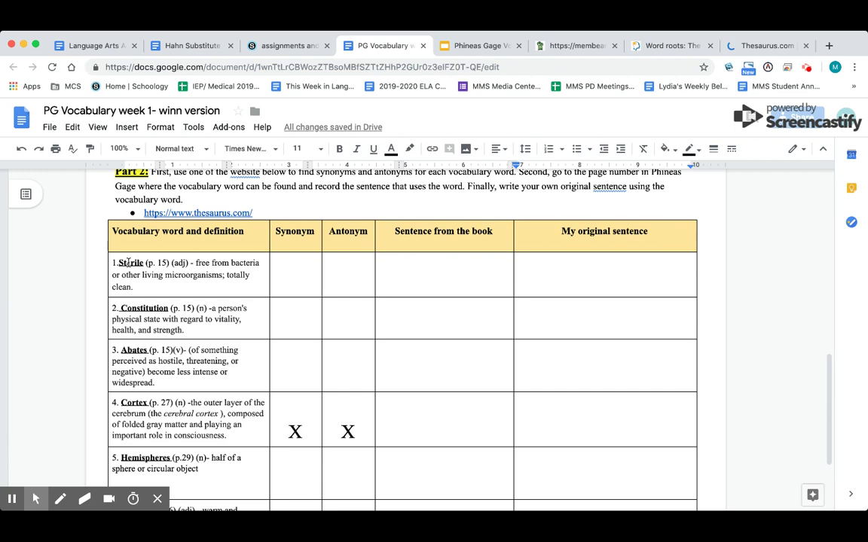
left_click_drag(120, 264, 143, 285)
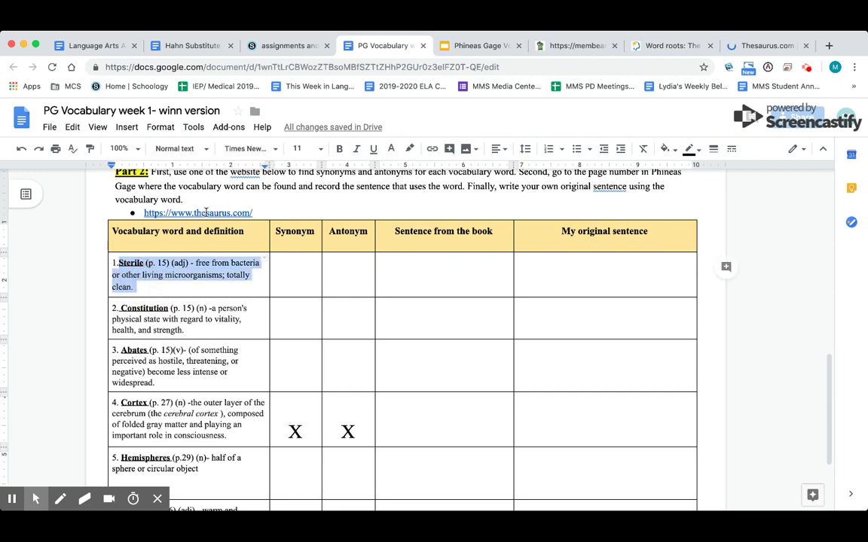
left_click(287, 273)
left_click(342, 276)
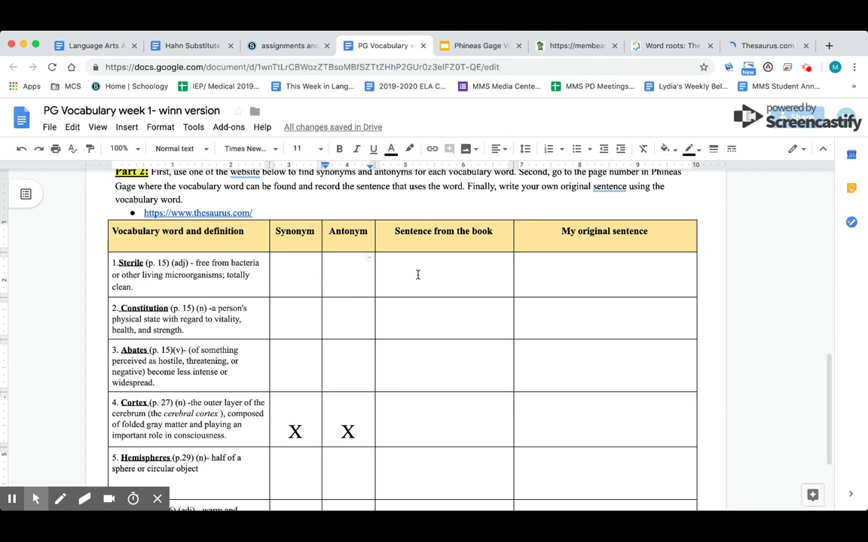
- Highlight the page 15 references beside Sterile and Constitution in the Part 2 chart
left_click_drag(146, 263, 165, 266)
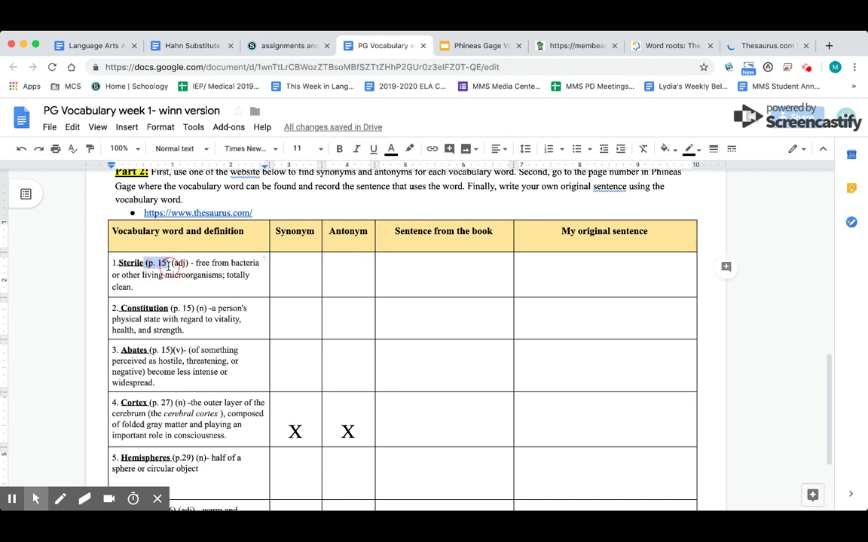
left_click_drag(170, 309, 194, 310)
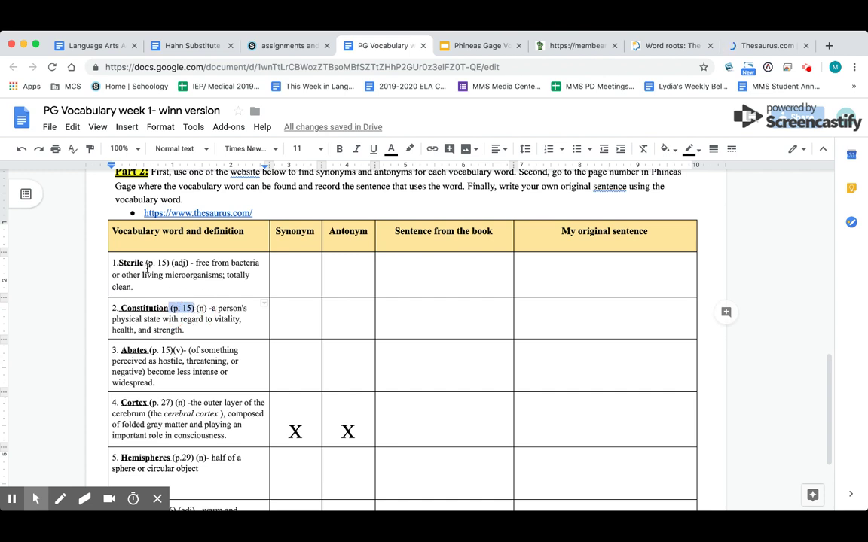
left_click_drag(146, 263, 168, 265)
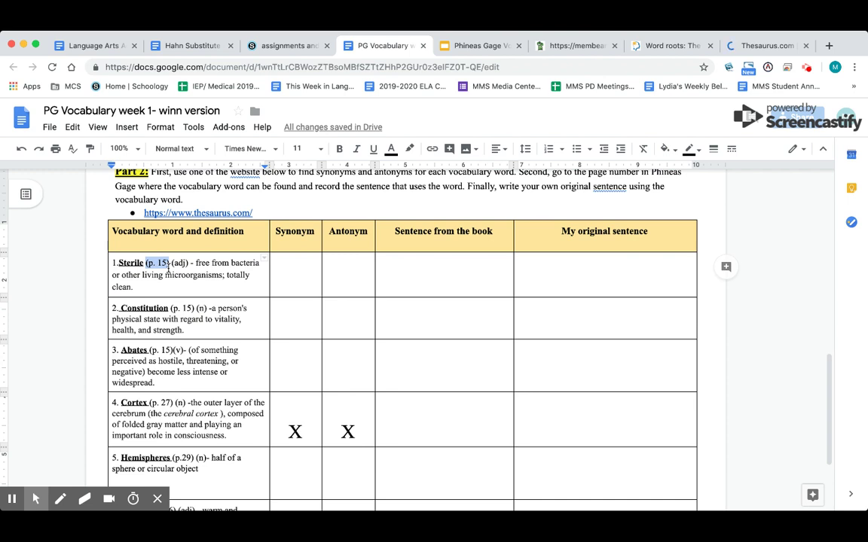
- Point out the Sterile entry and its two sentence cells, and check its page reference on slide 6 of the class slides
left_click_drag(118, 262, 135, 284)
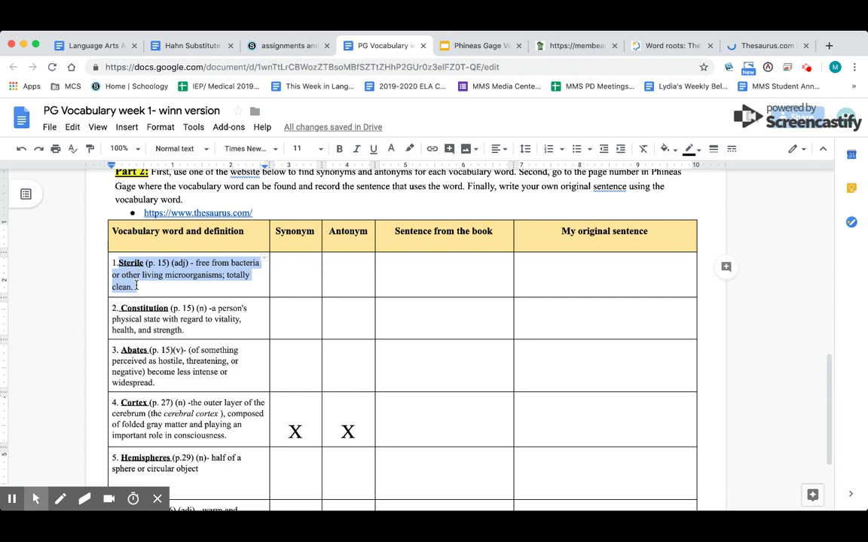
left_click(380, 265)
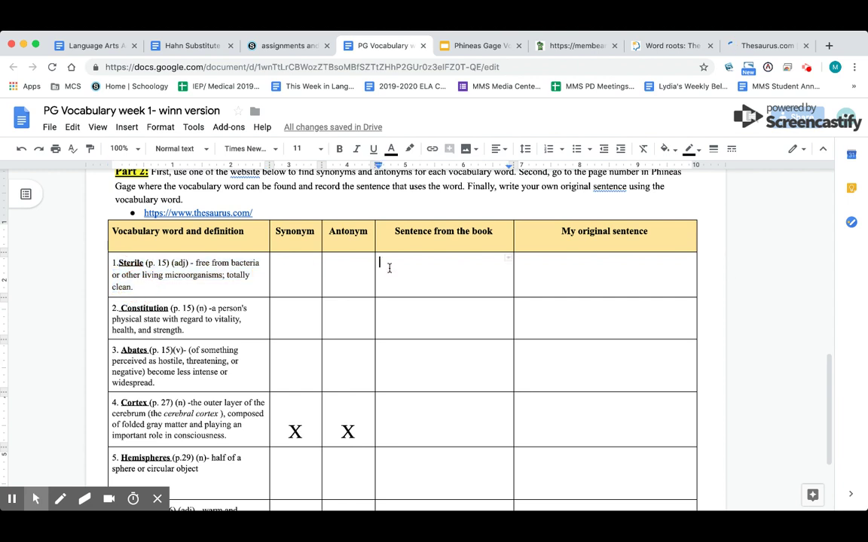
left_click(552, 271)
left_click(471, 46)
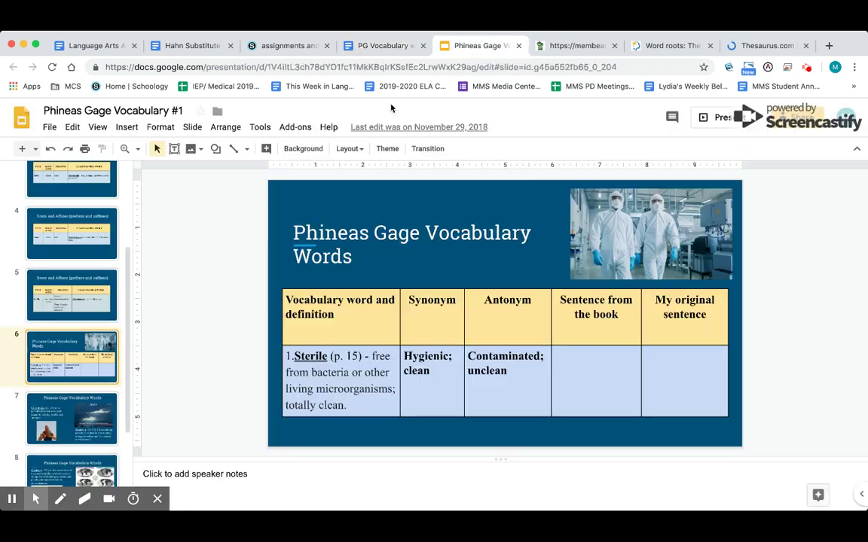
left_click(353, 360)
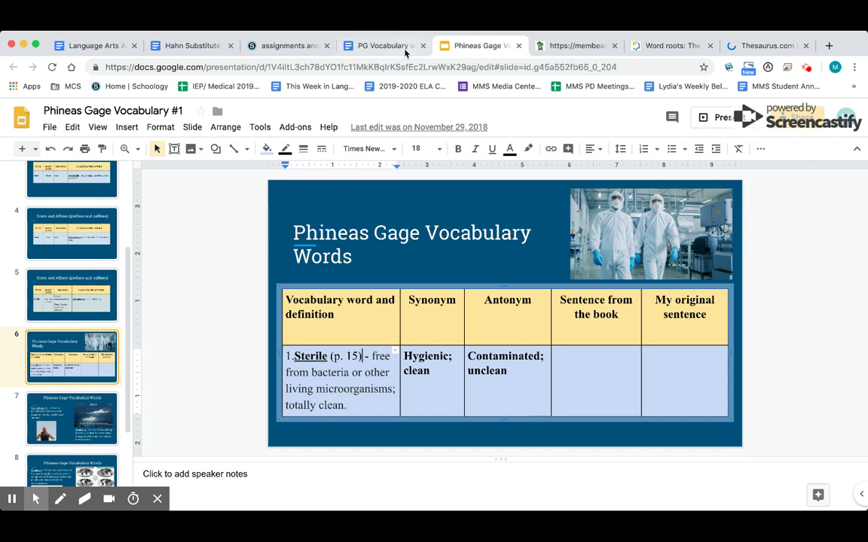
- Point out the thesaurus link in the vocabulary document and look up synonyms for "sterile" on Thesaurus.com
left_click(369, 46)
left_click(180, 213)
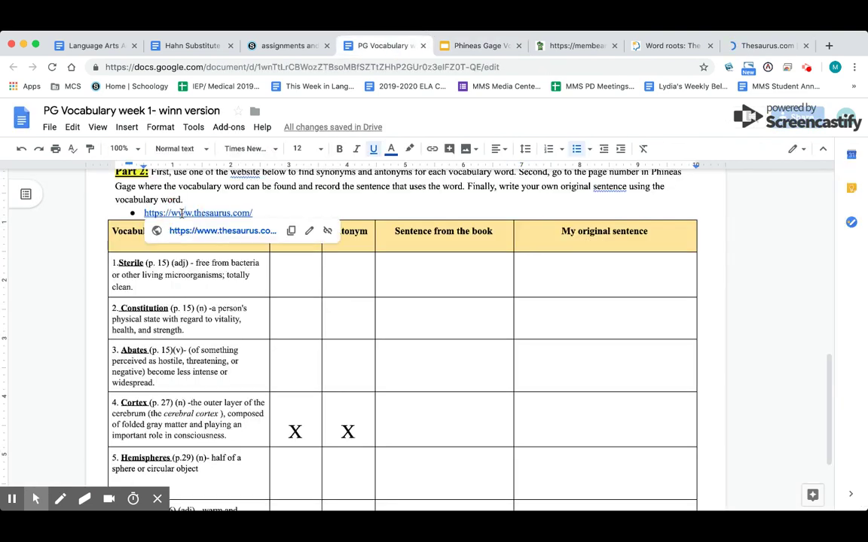
left_click(740, 48)
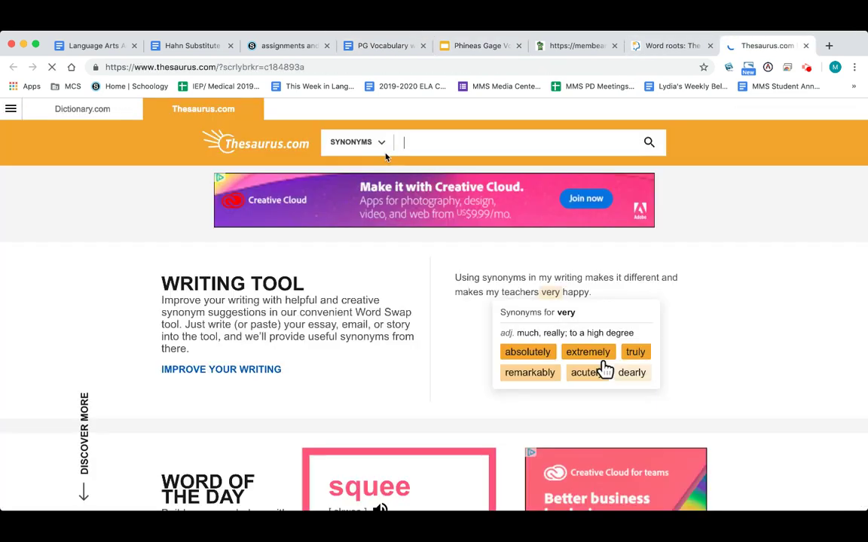
left_click(397, 146)
type("sterile")
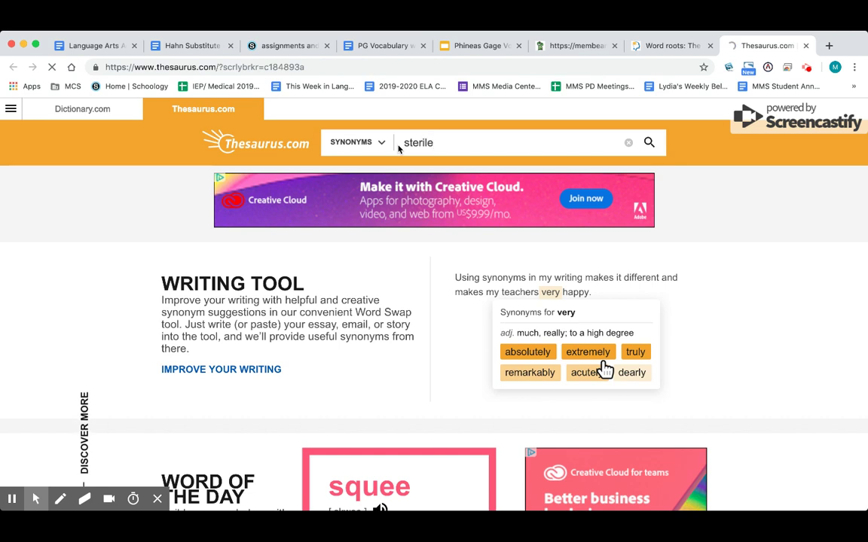
key("Return")
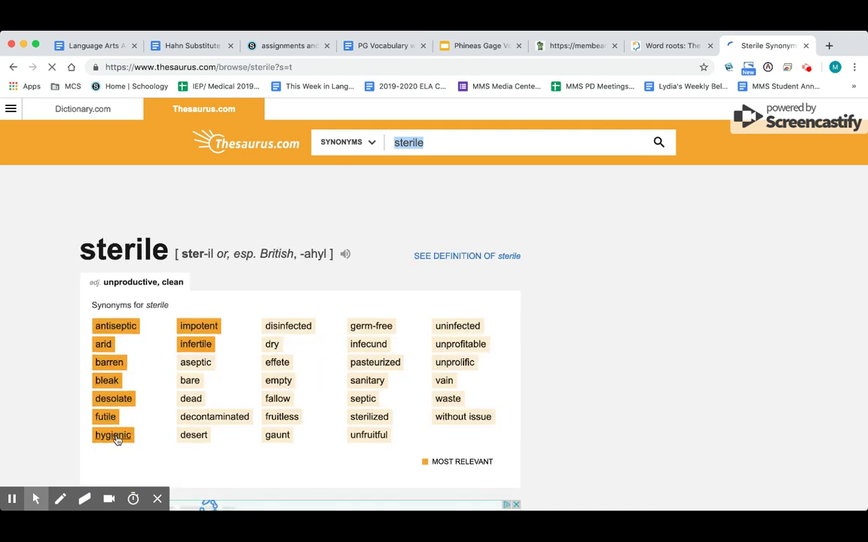
- Enter "hygienic" as the synonym for Sterile in the Part 2 chart of the vocabulary document
left_click(390, 46)
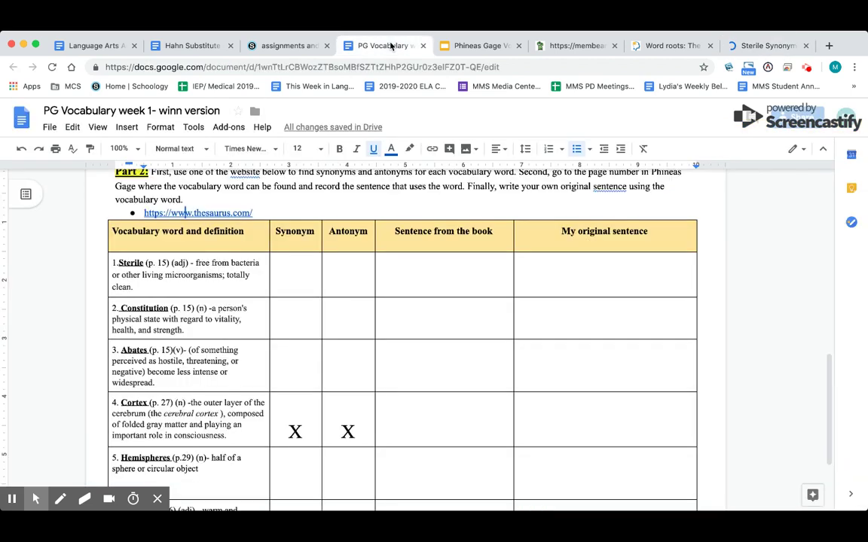
left_click(292, 271)
type("hy")
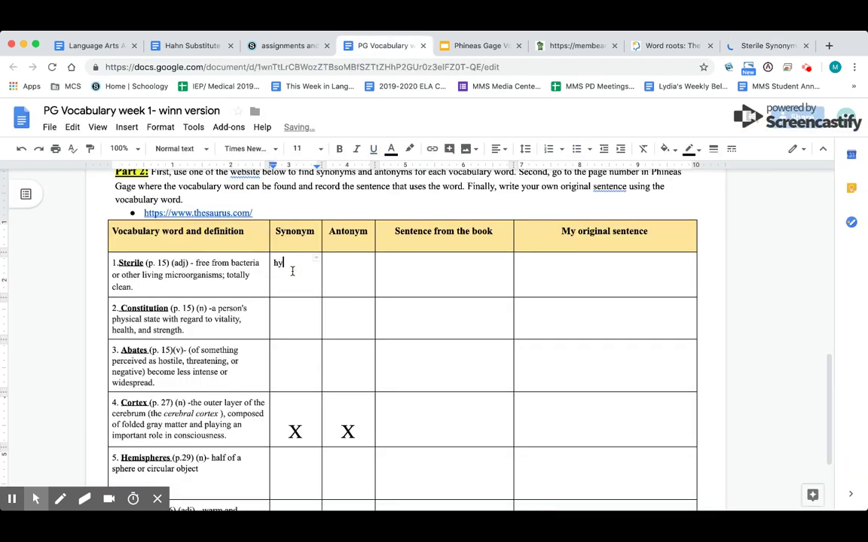
type("gienic")
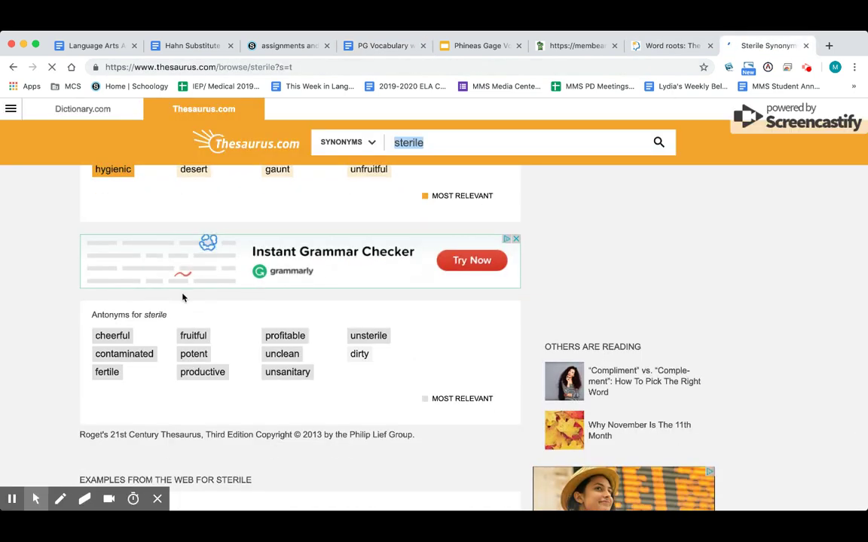
- Highlight the antonyms heading for sterile on Thesaurus.com and enter "Contaminated" as Sterile's antonym in the vocabulary document
left_click_drag(97, 314, 154, 326)
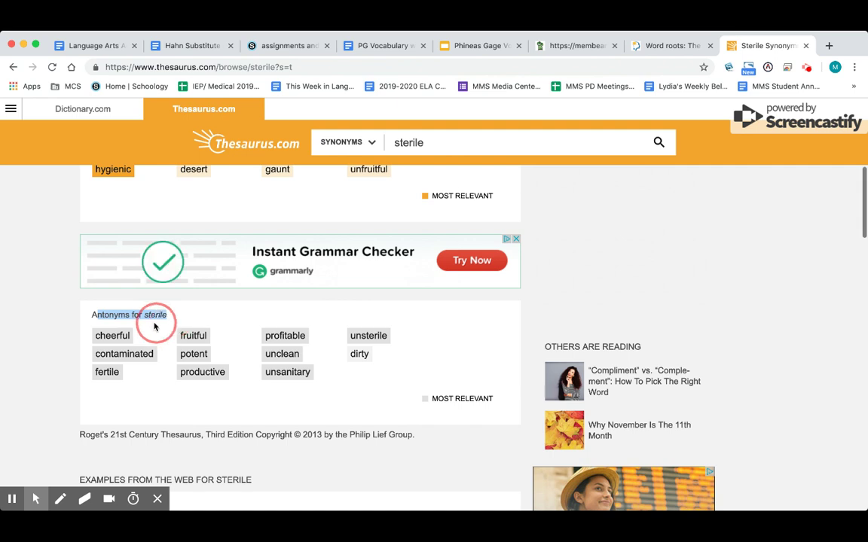
left_click(154, 325)
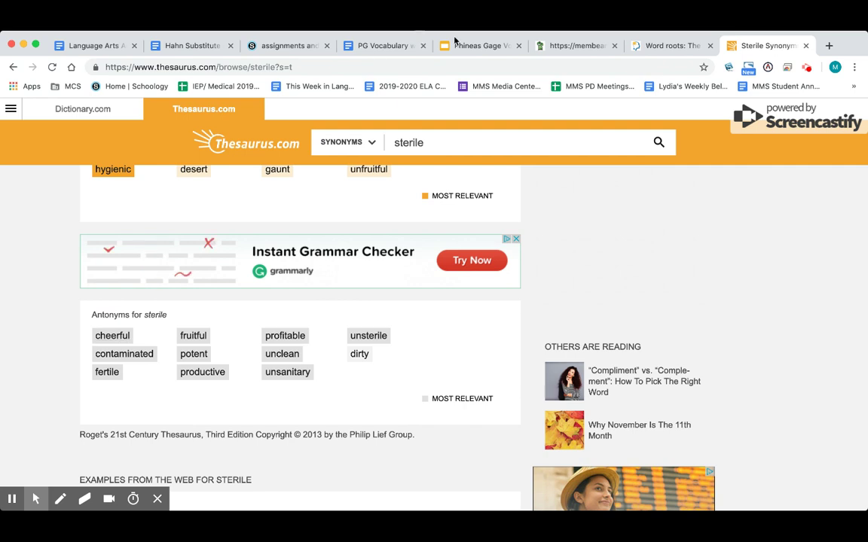
left_click(383, 47)
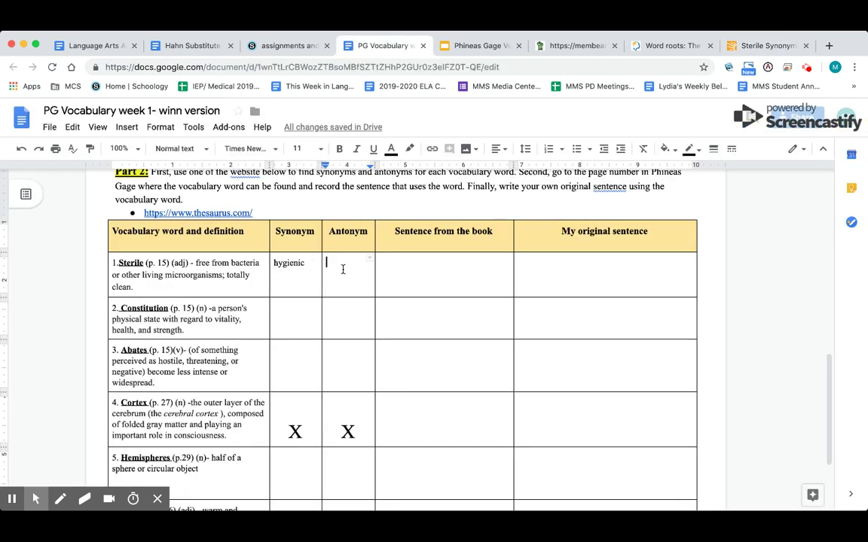
type("contaminated")
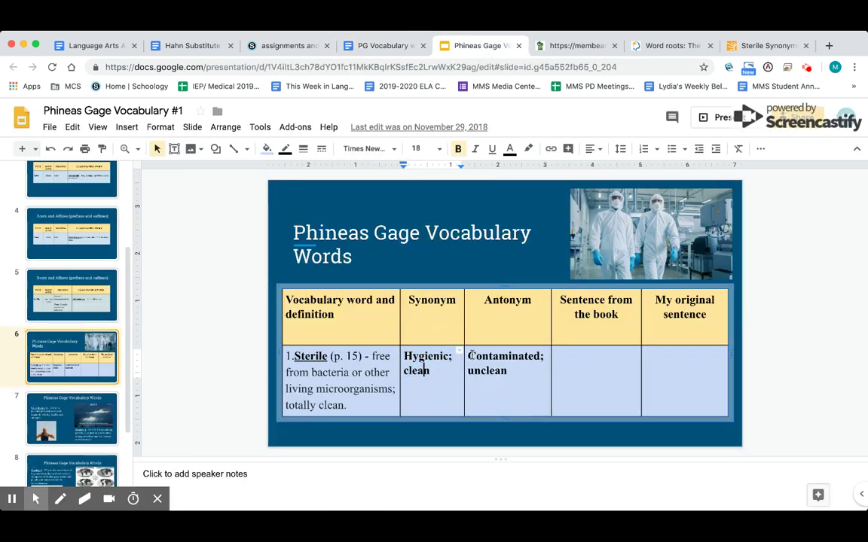
- On slide 6 of the class slides, highlight Sterile's antonyms and point out the book sentence and original sentence cells
left_click_drag(468, 357, 508, 371)
left_click(509, 371)
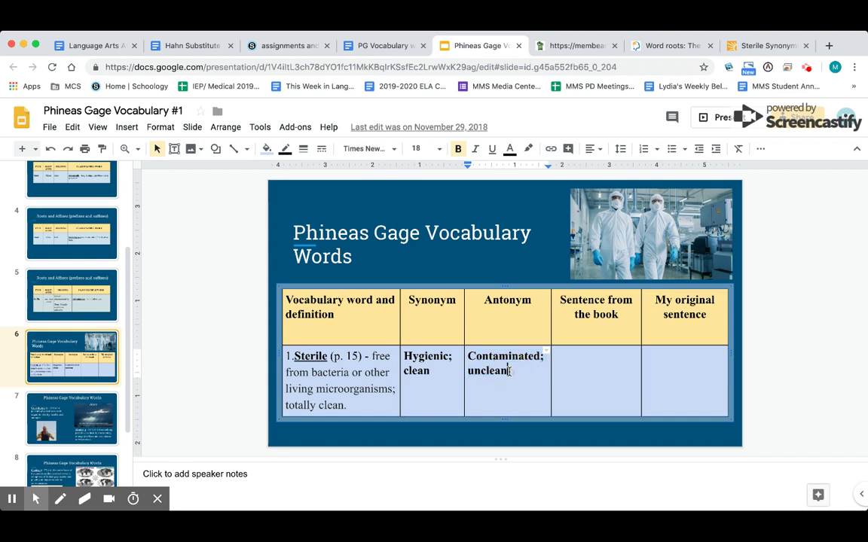
left_click(573, 368)
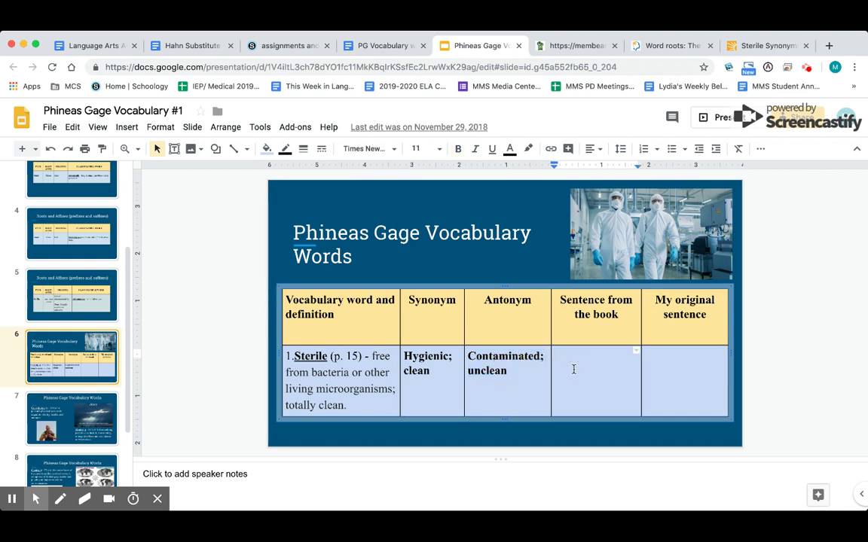
left_click(665, 353)
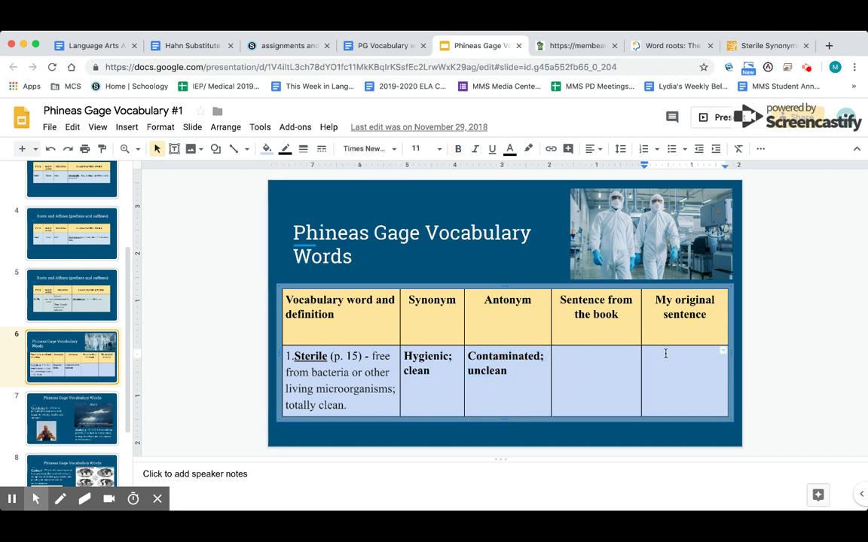
- In the vocabulary document, write Sterile's original sentence: "The hospital room was clean and sterile before the surgery"
left_click(386, 48)
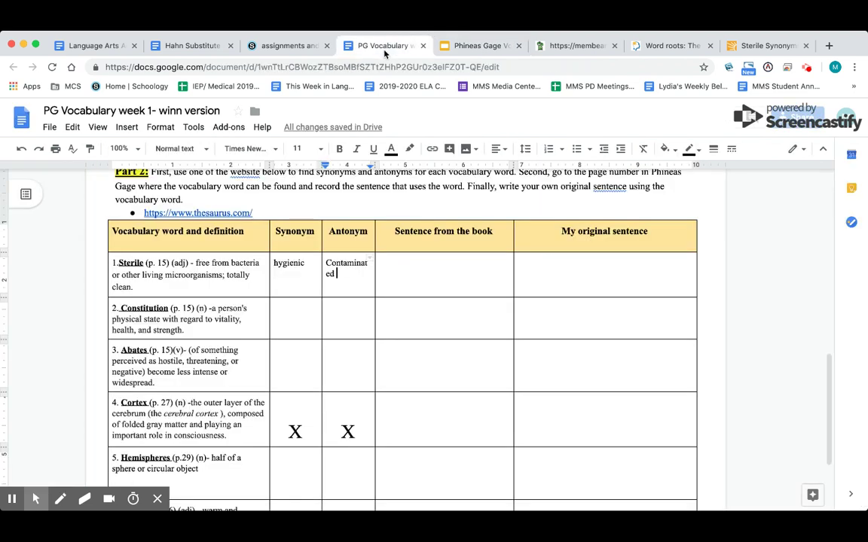
left_click(538, 269)
type("The h")
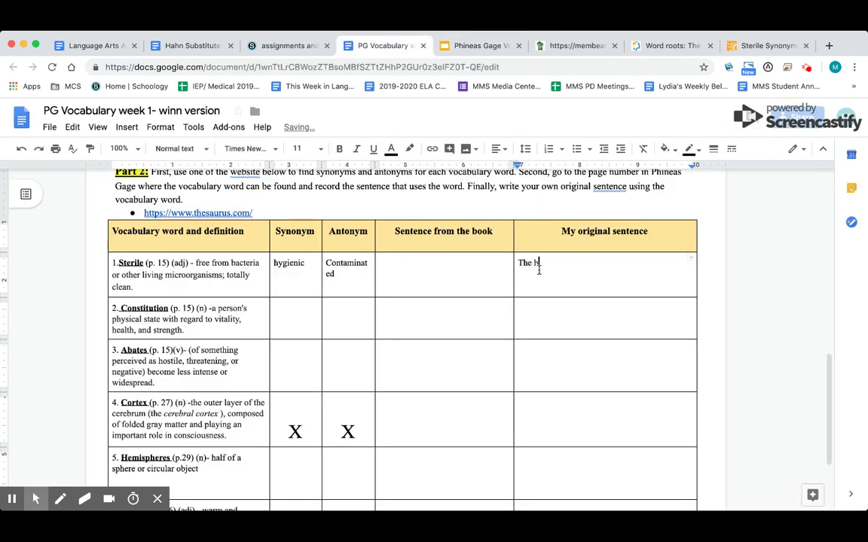
type("ospital room was clean and steri")
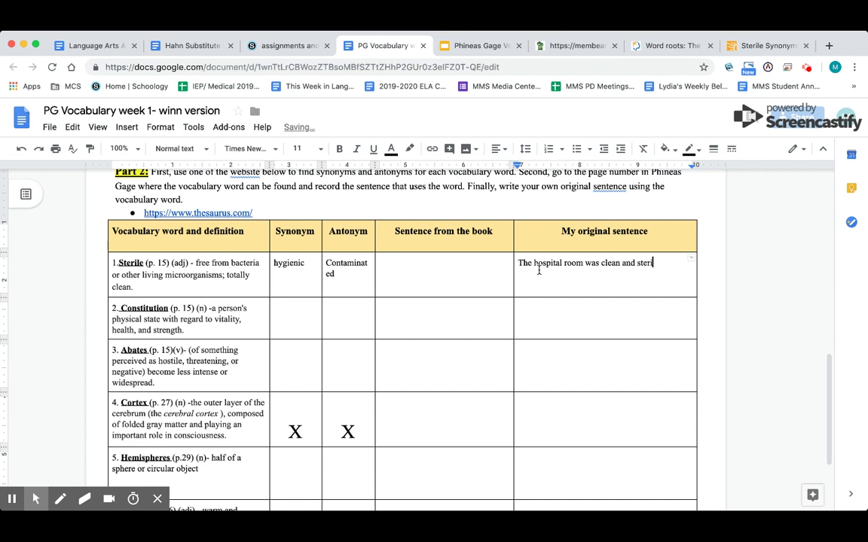
type("le before the surgery")
- Switch to the class slides and review the vocabulary words on slides 7, 8 and 9, from Constitution to Neuron
left_click(474, 45)
left_click(54, 420)
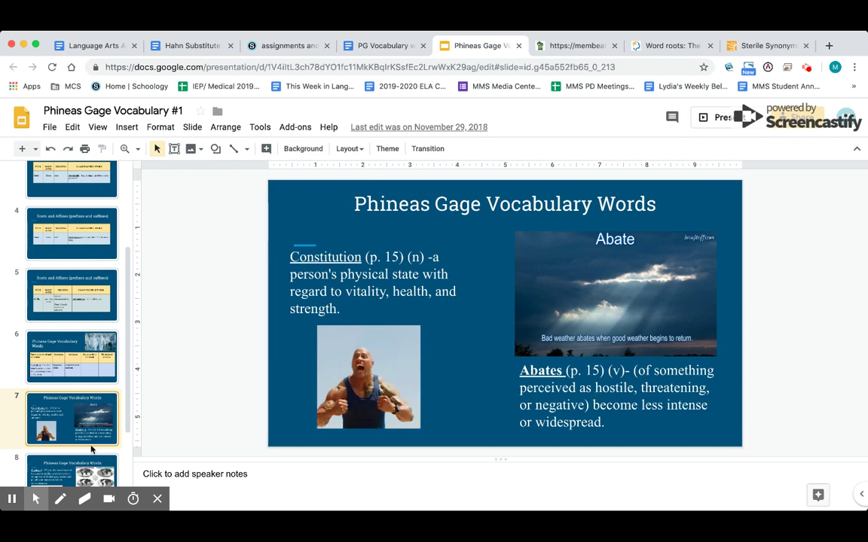
scroll(79, 422, "down", 2)
left_click(76, 410)
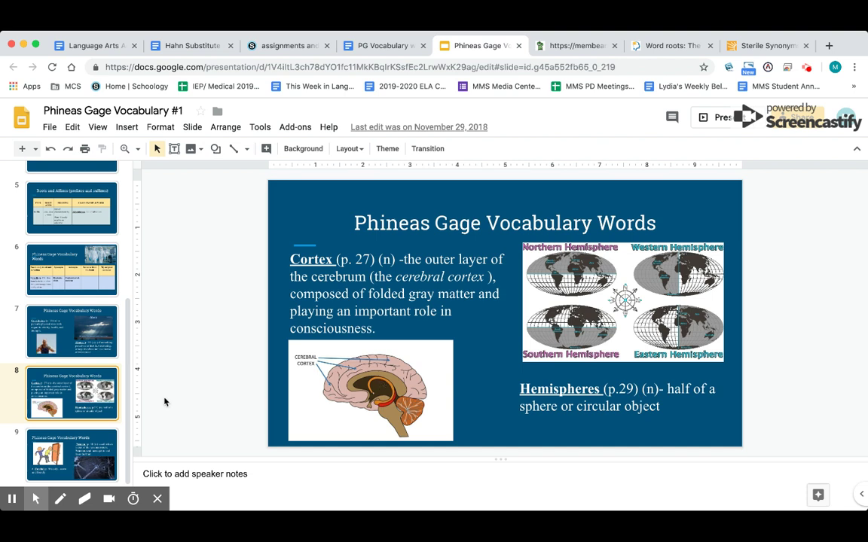
left_click(98, 444)
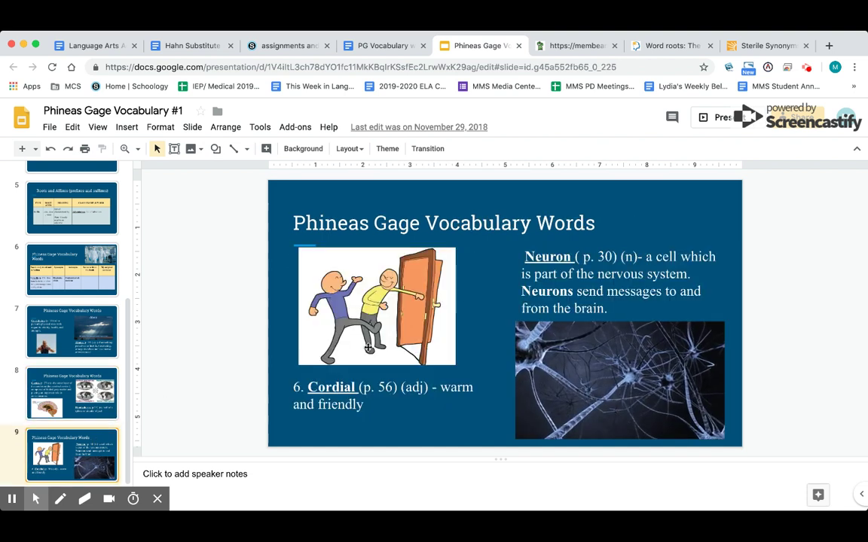